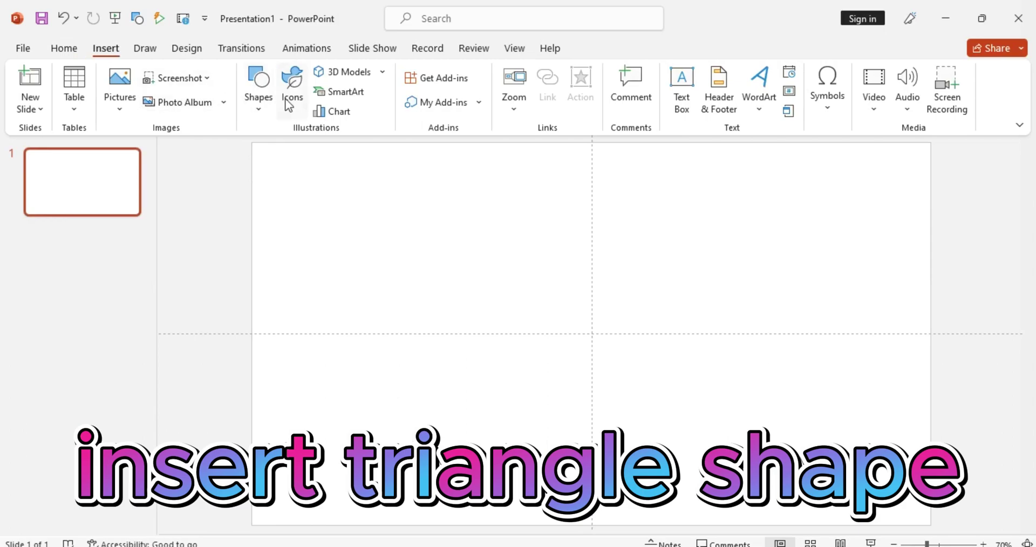
Draw a right triangle about 3.3 inches wide and 3.52 inches high, and rotate it 90° counterclockwise
click(264, 105)
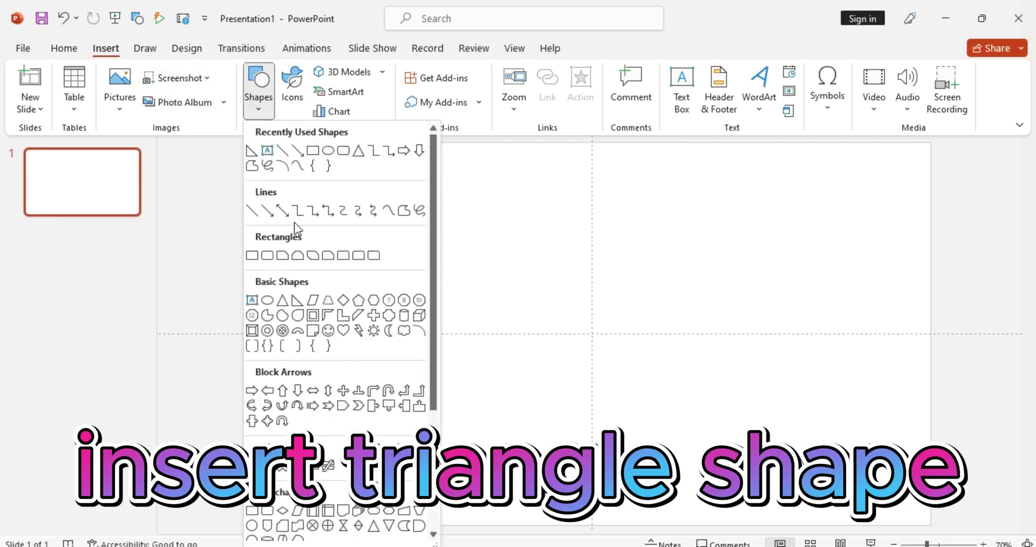
click(298, 301)
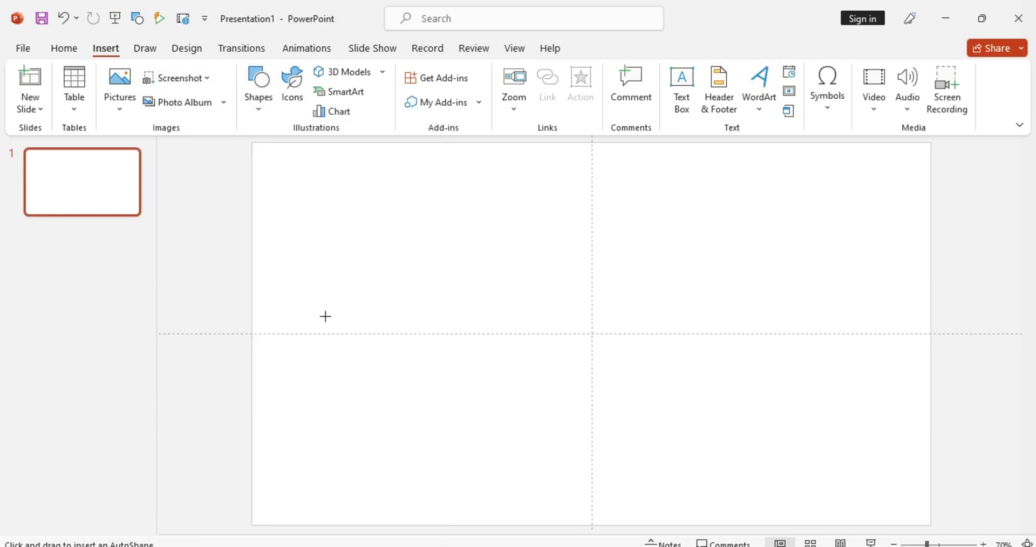
drag(472, 237, 640, 417)
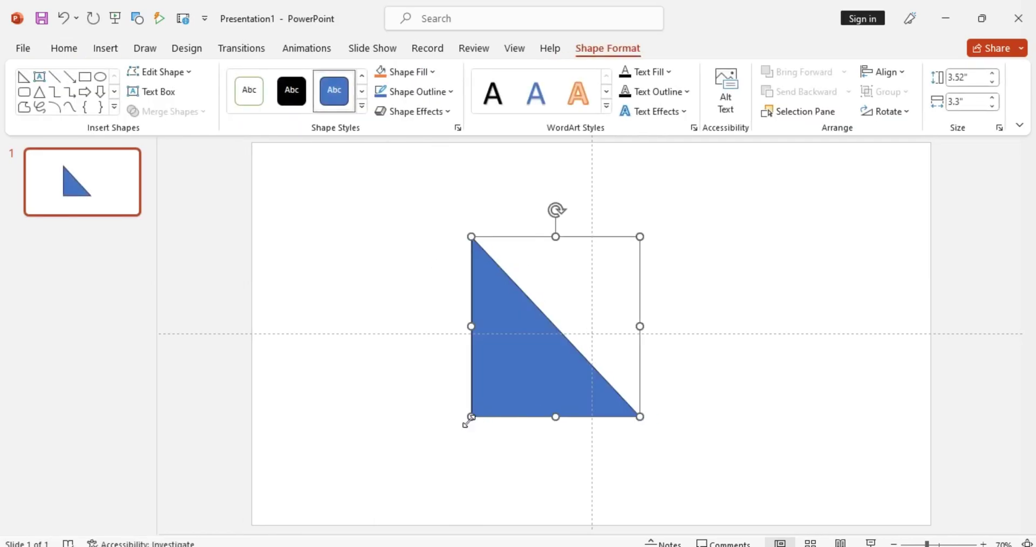
drag(556, 210, 440, 326)
Move the triangle into the slide's lower-right corner and enlarge it to span the whole slide, 13.33 by 7.5 inches
drag(608, 350, 890, 456)
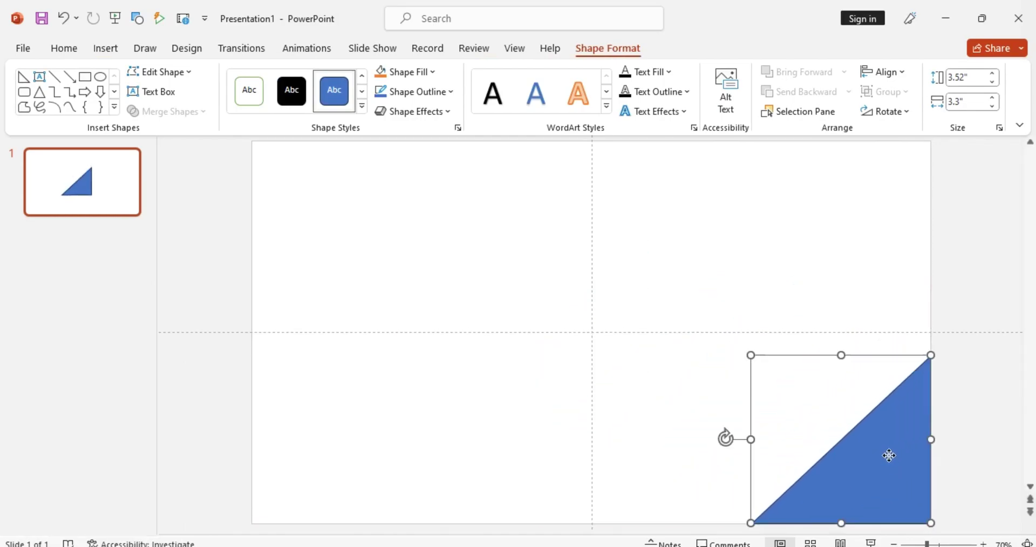
drag(751, 354, 252, 195)
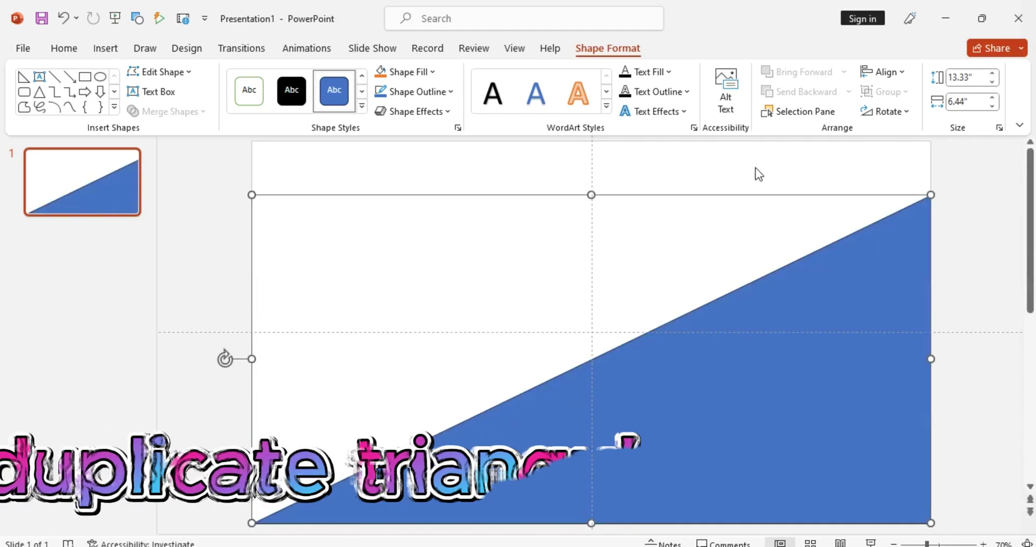
drag(591, 196, 567, 175)
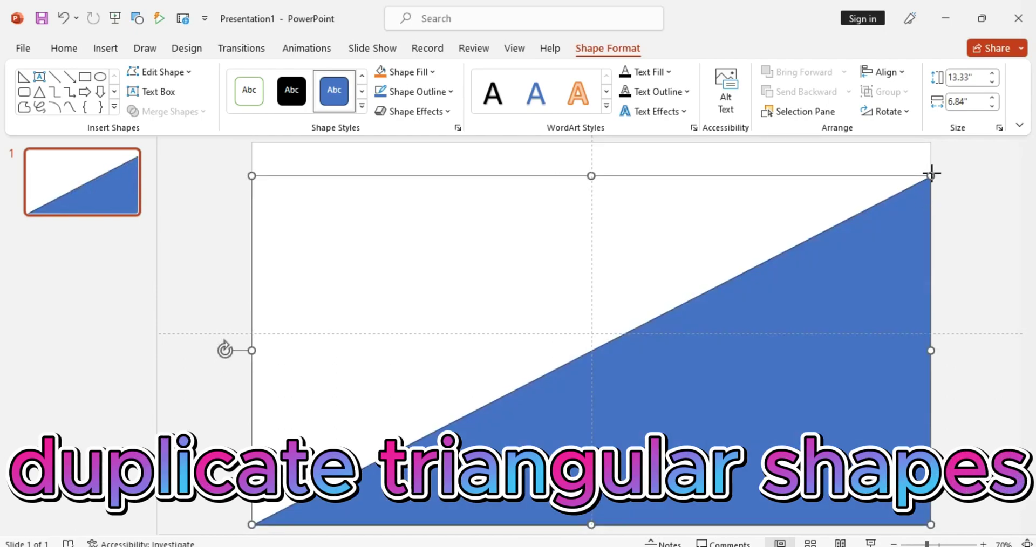
drag(932, 173, 931, 144)
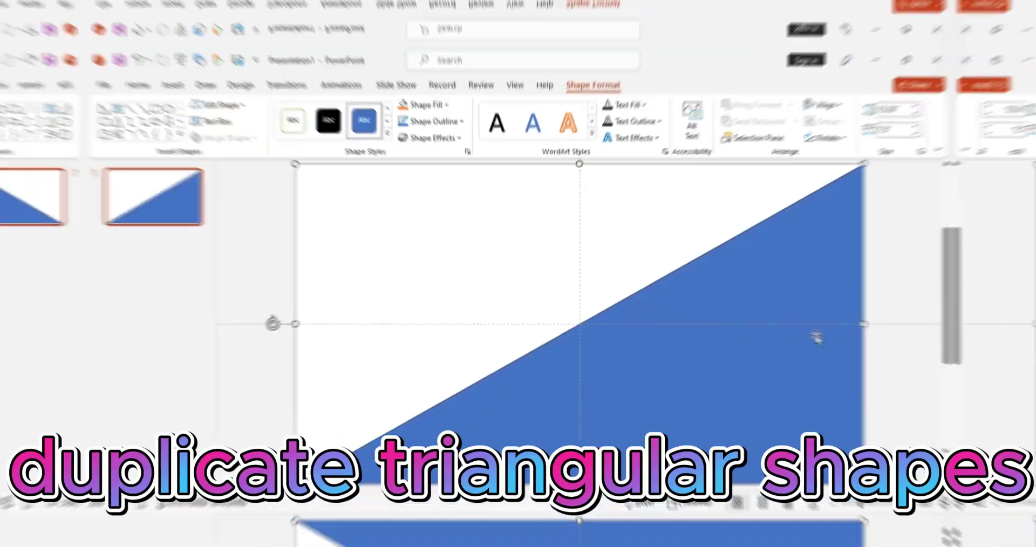
Duplicate the blue triangle and rotate the copy 180°
right_click(660, 346)
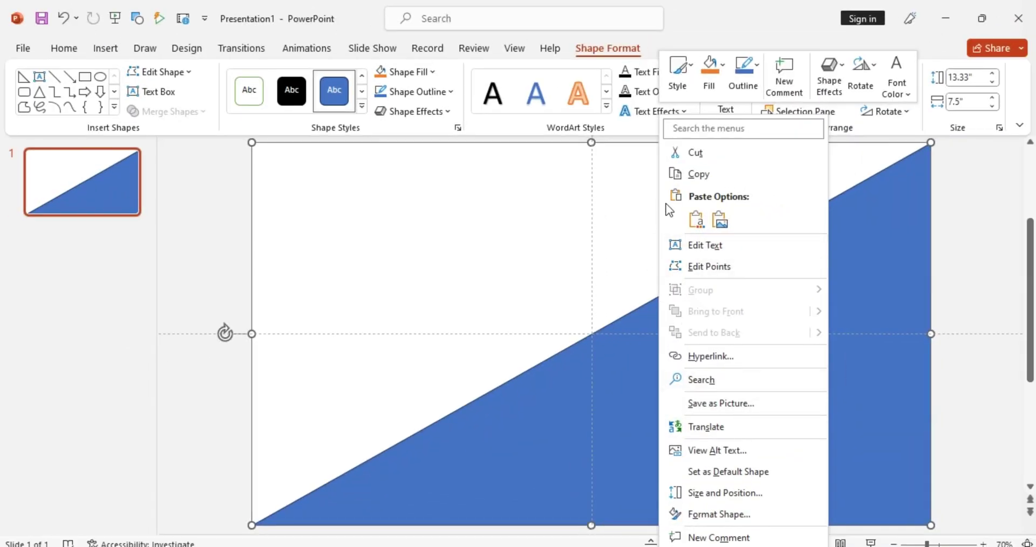
click(702, 168)
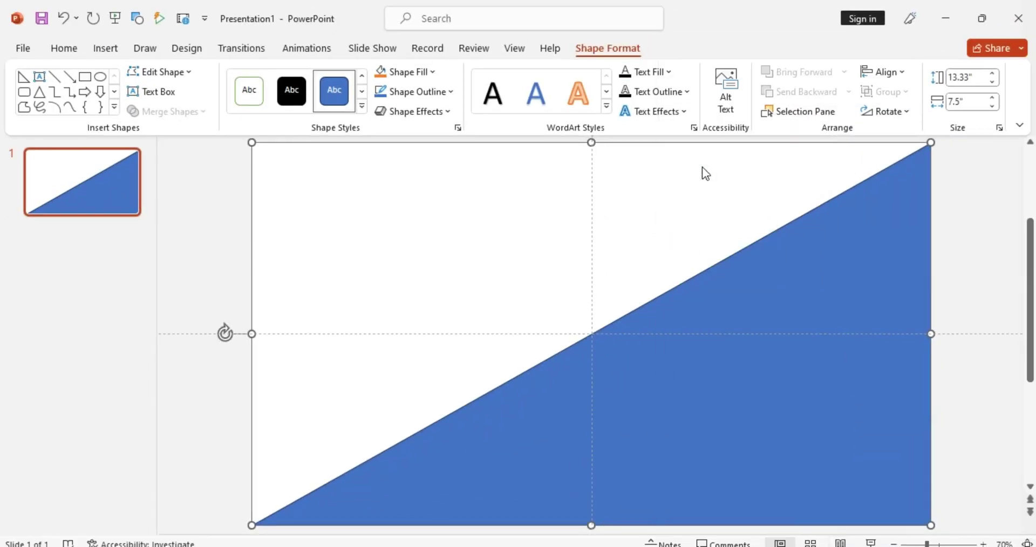
key(ctrl+v)
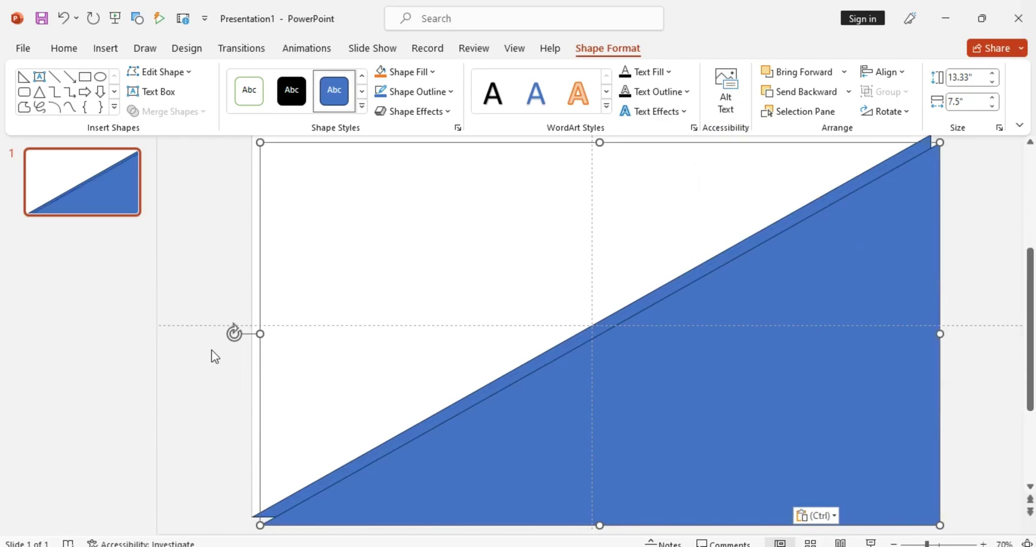
drag(234, 334, 982, 338)
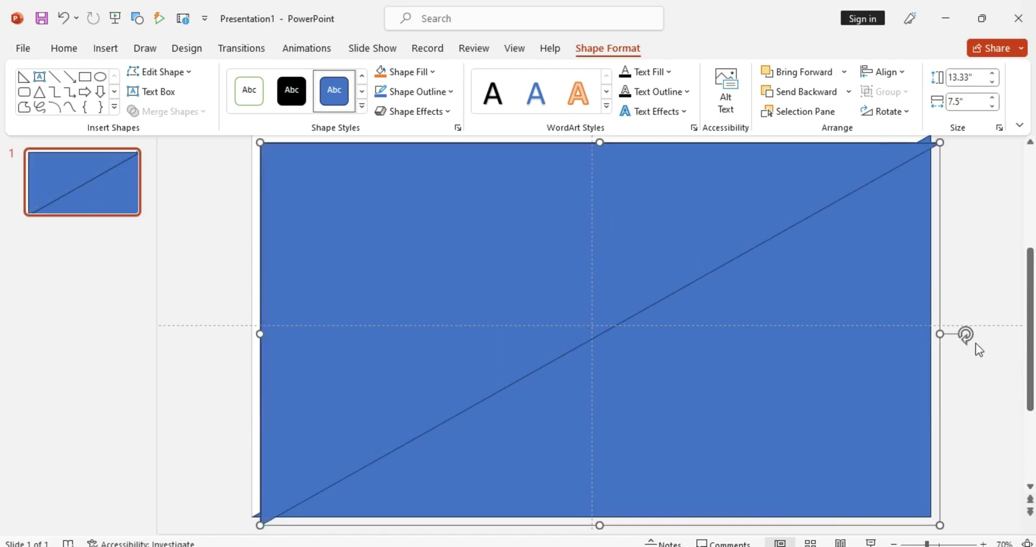
drag(966, 335, 978, 351)
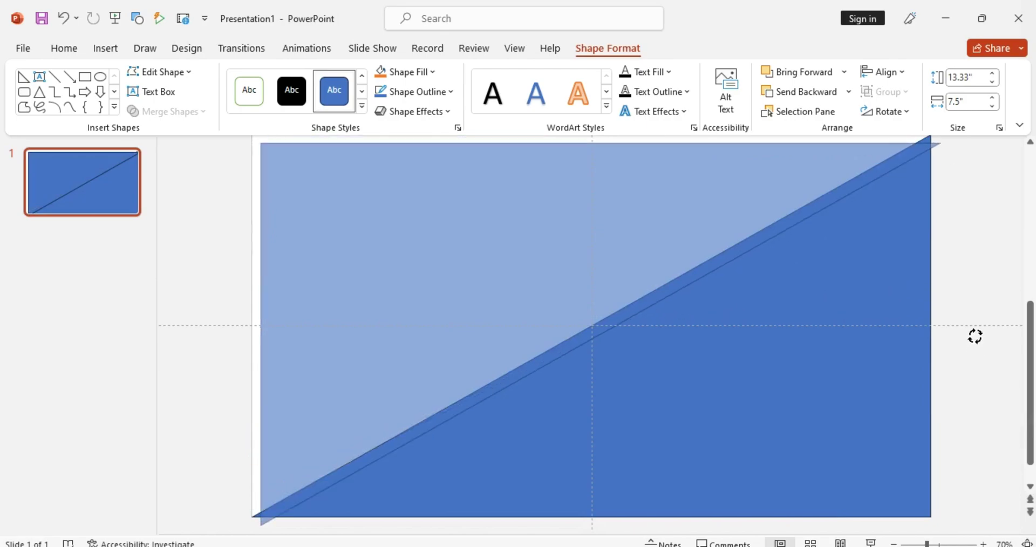
drag(975, 334, 976, 338)
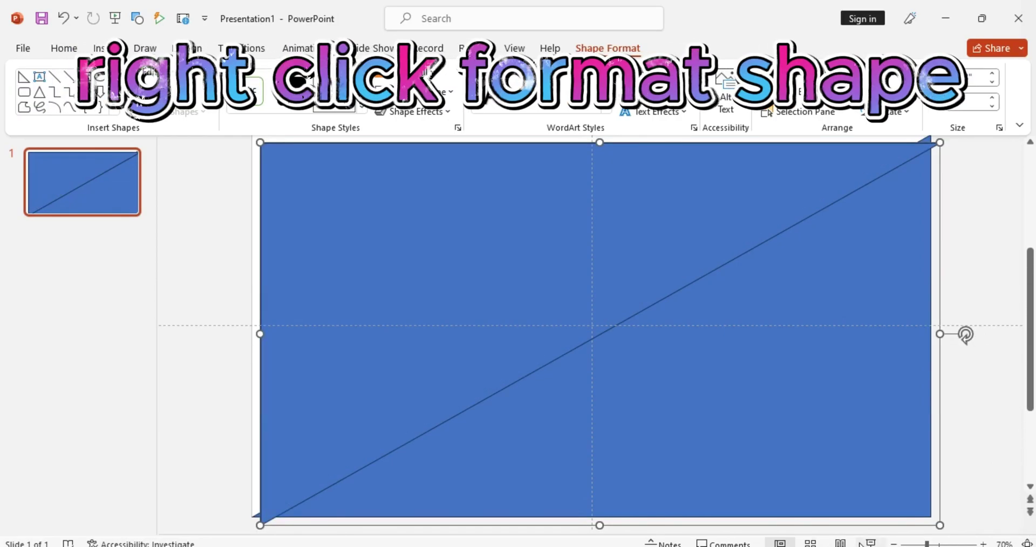
Align the rotated triangle with the slide edges so it covers the upper-left half exactly
scroll(967, 336, down, 2)
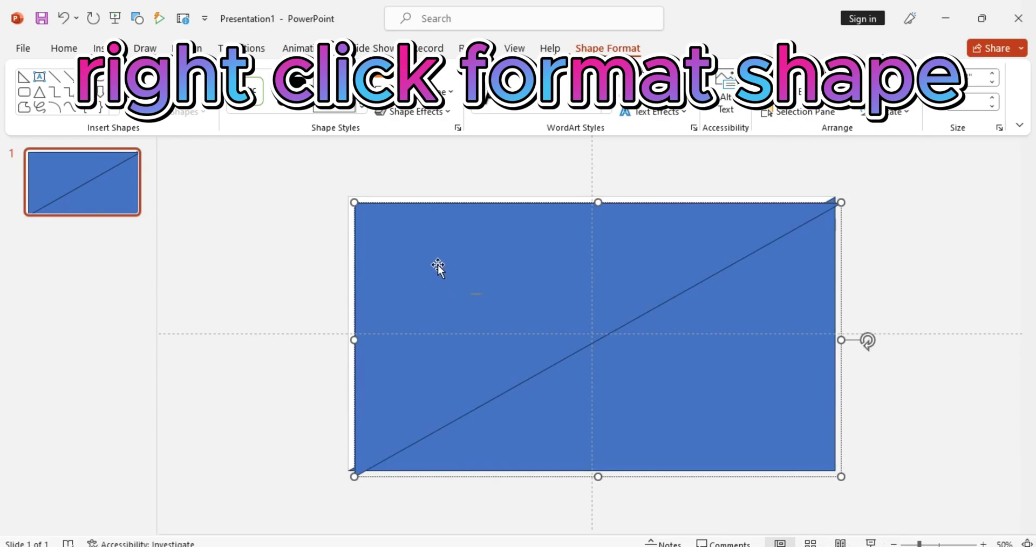
click(268, 282)
mouse_move(440, 292)
mouse_down()
mouse_move(423, 278)
mouse_move(435, 288)
mouse_up()
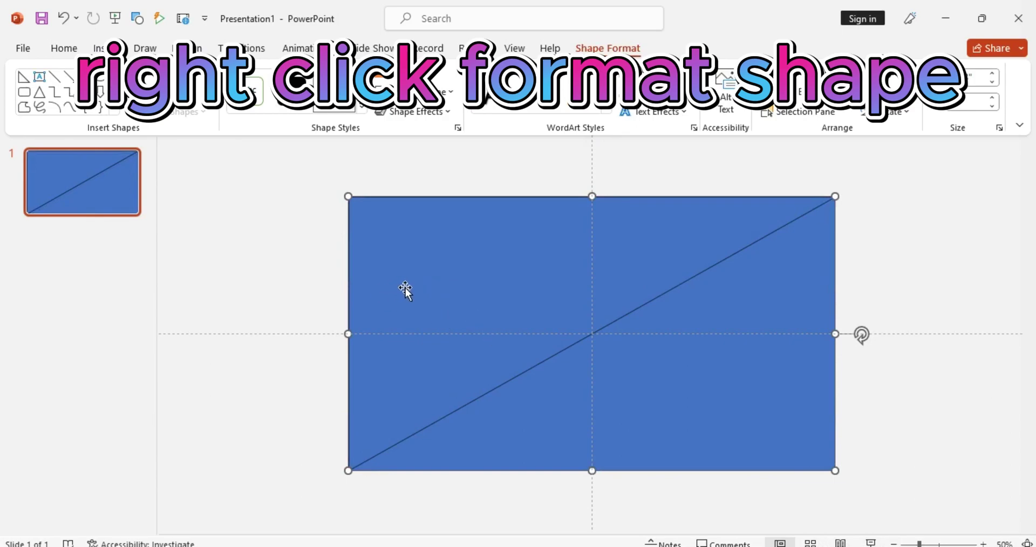
Fill the upper-left triangle with solid white and close the formatting options
right_click(469, 318)
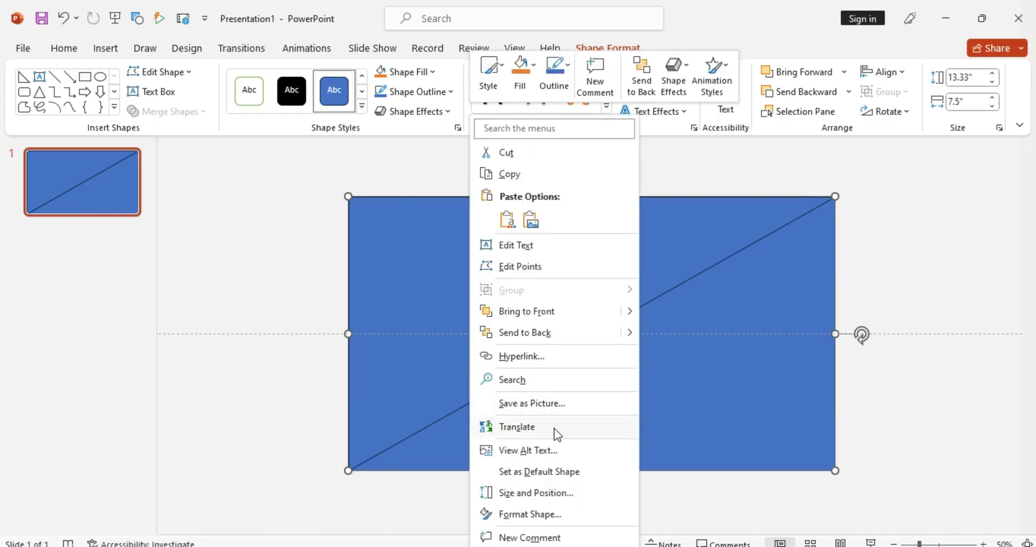
click(542, 516)
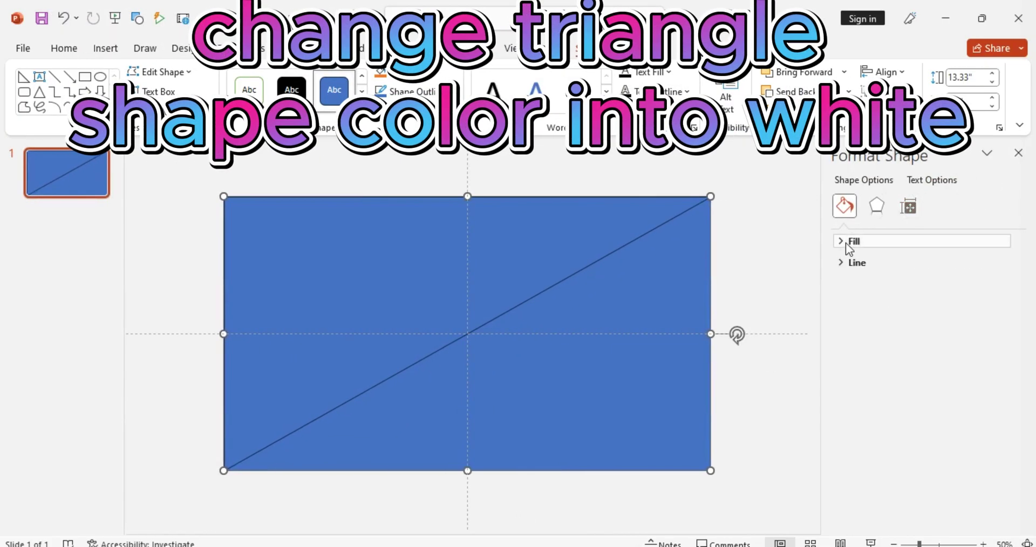
click(847, 241)
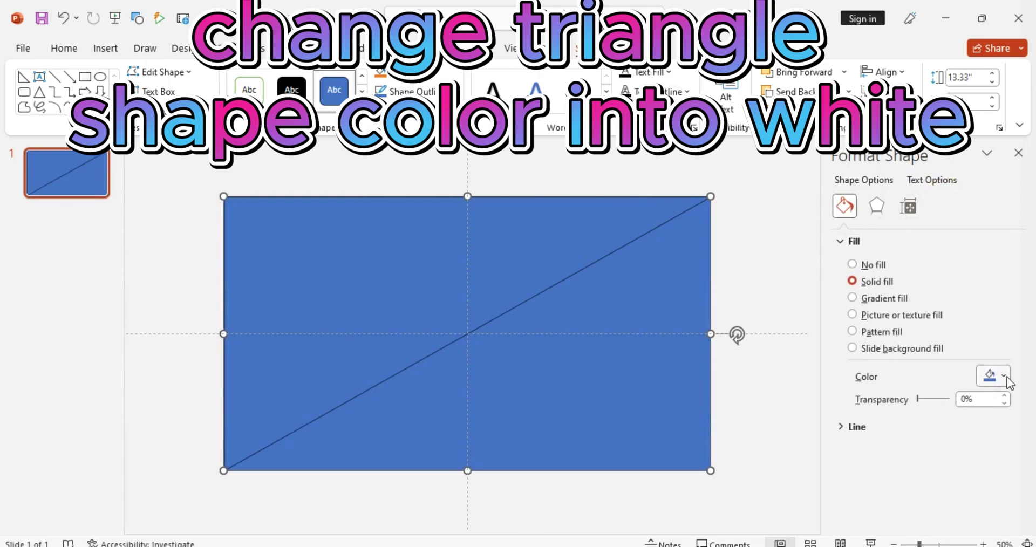
click(1005, 378)
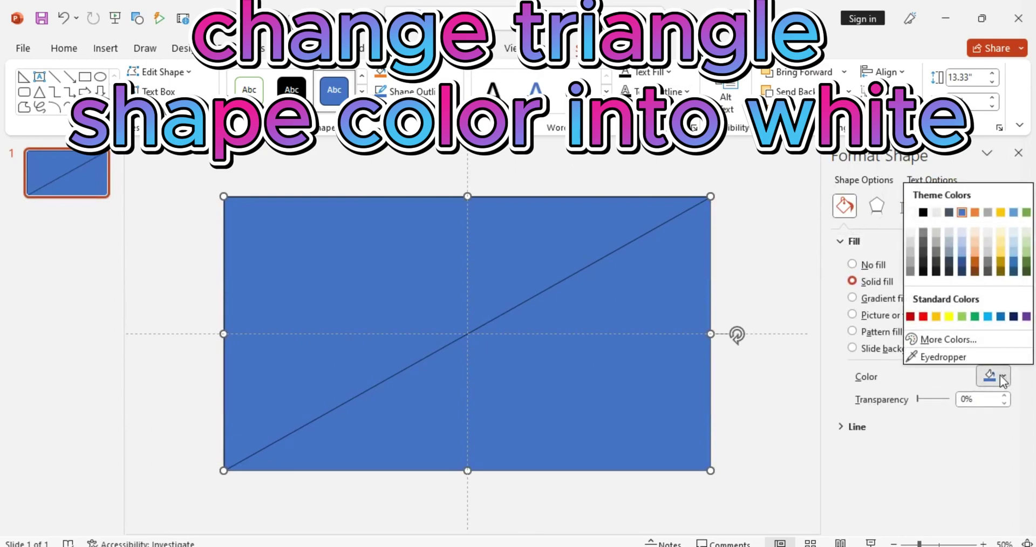
click(911, 213)
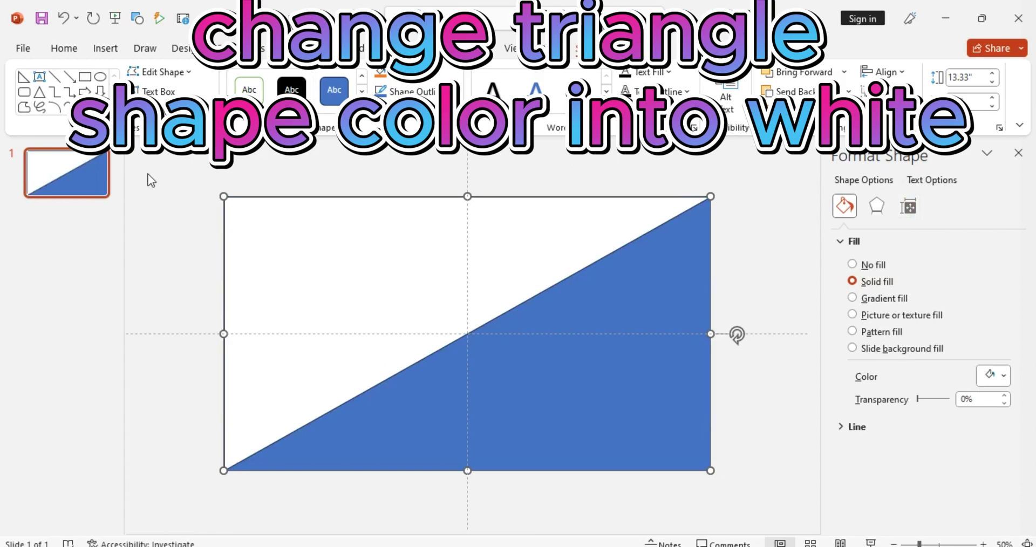
click(167, 180)
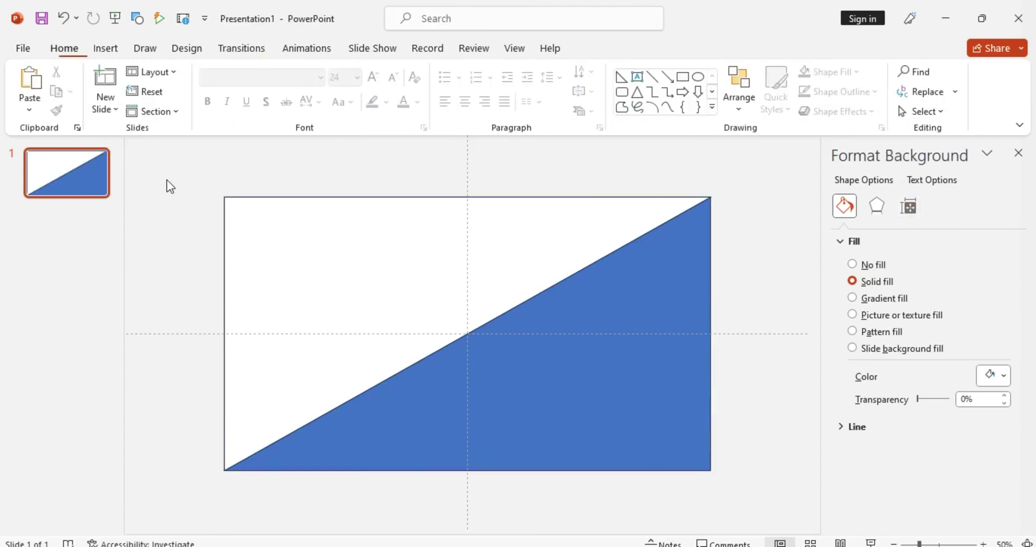
click(1020, 154)
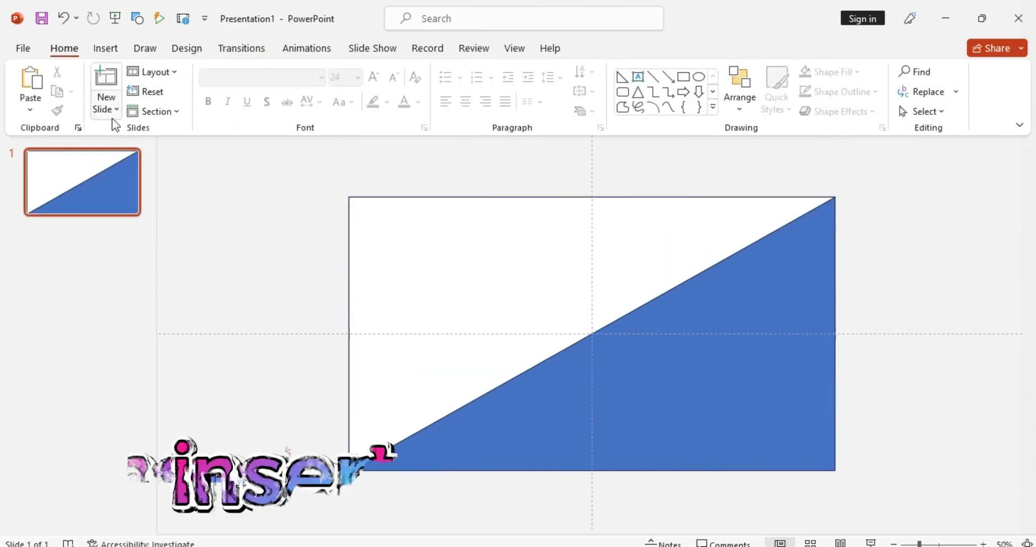
Insert the 3D model modified_honda_civic.glb from the 3d folder inside ppt vido
click(106, 49)
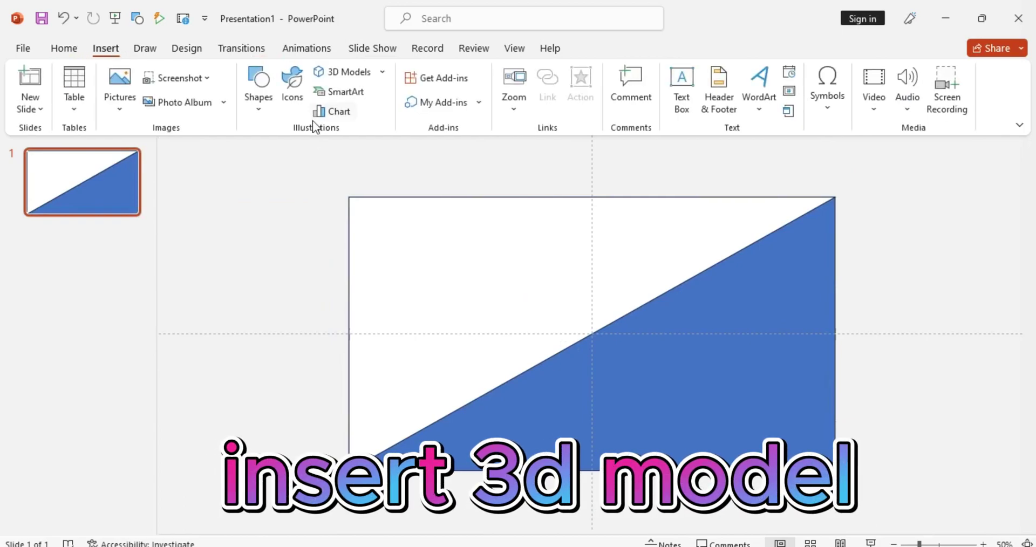
click(382, 72)
click(379, 116)
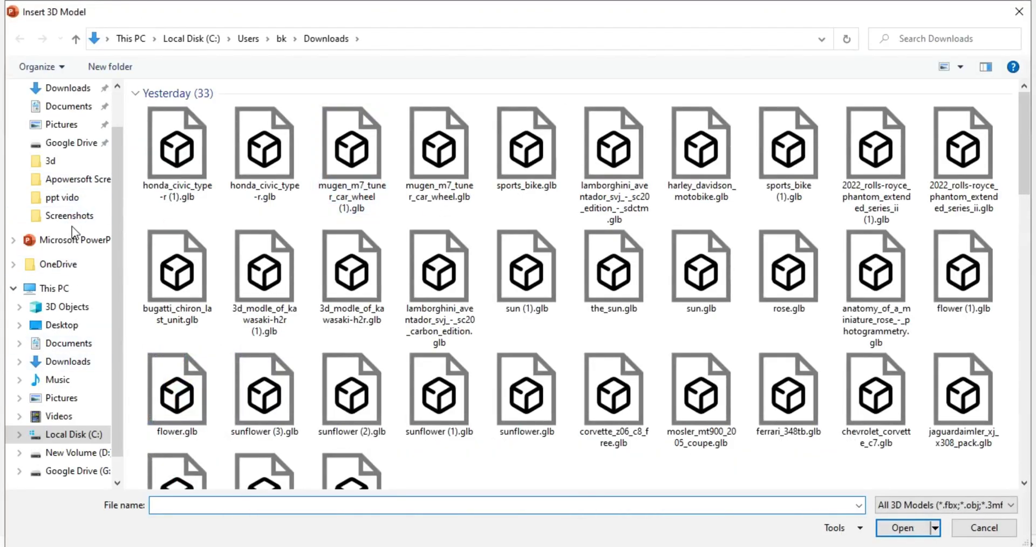
click(81, 199)
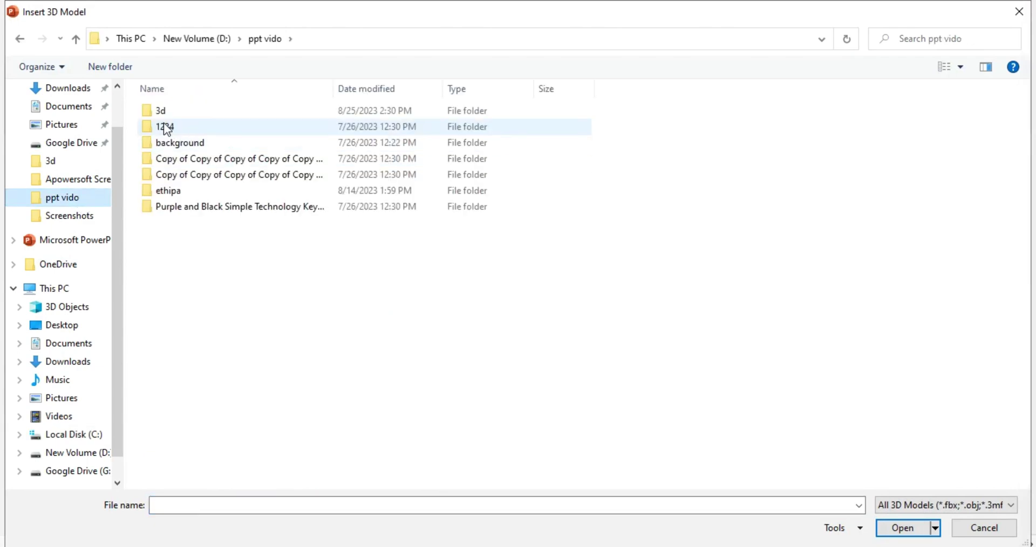
click(179, 116)
double_click(179, 115)
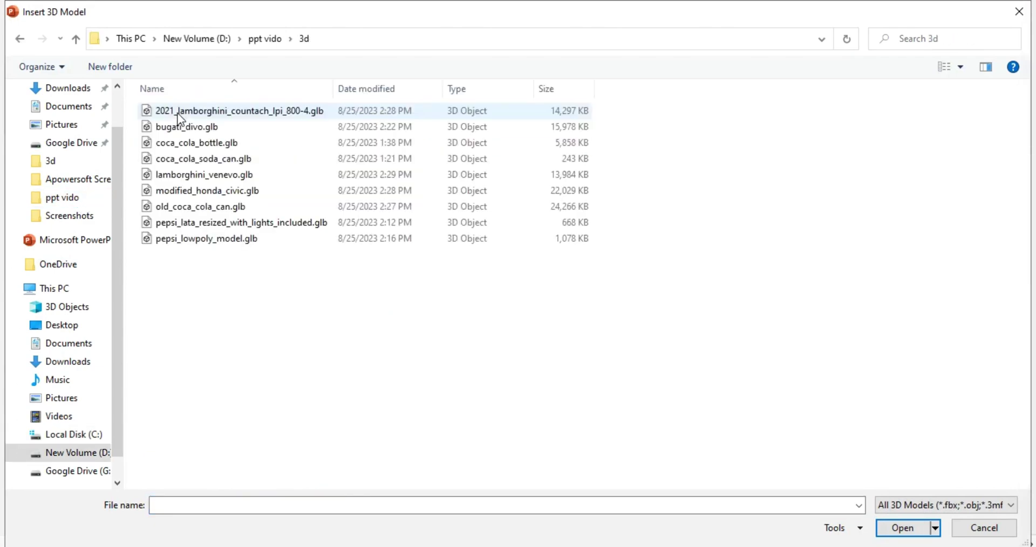
click(192, 192)
click(904, 529)
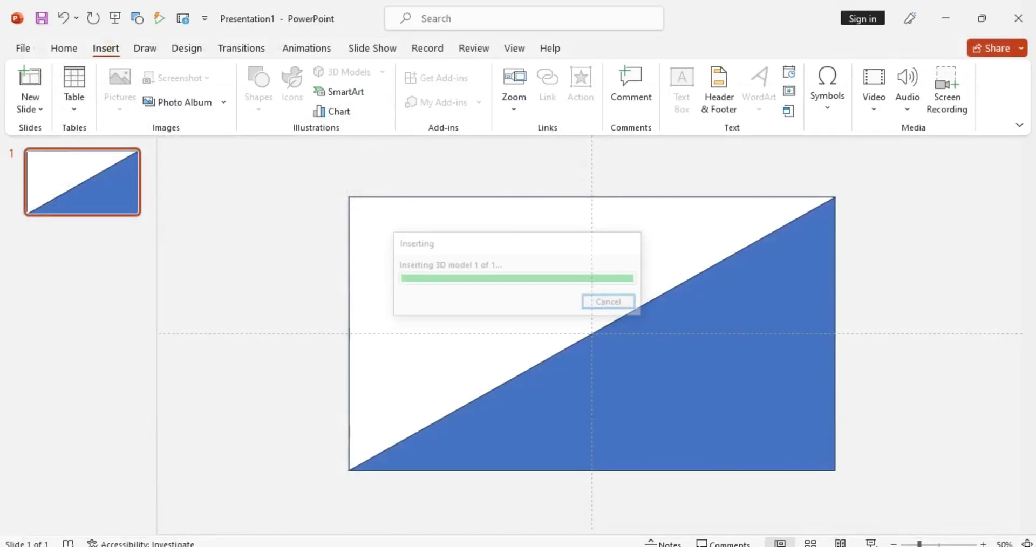
Turn the car model to an angled view from above, enlarge it to about 5.93 by 6.04 inches and move it over the blue triangle
scroll(591, 334, down, 1)
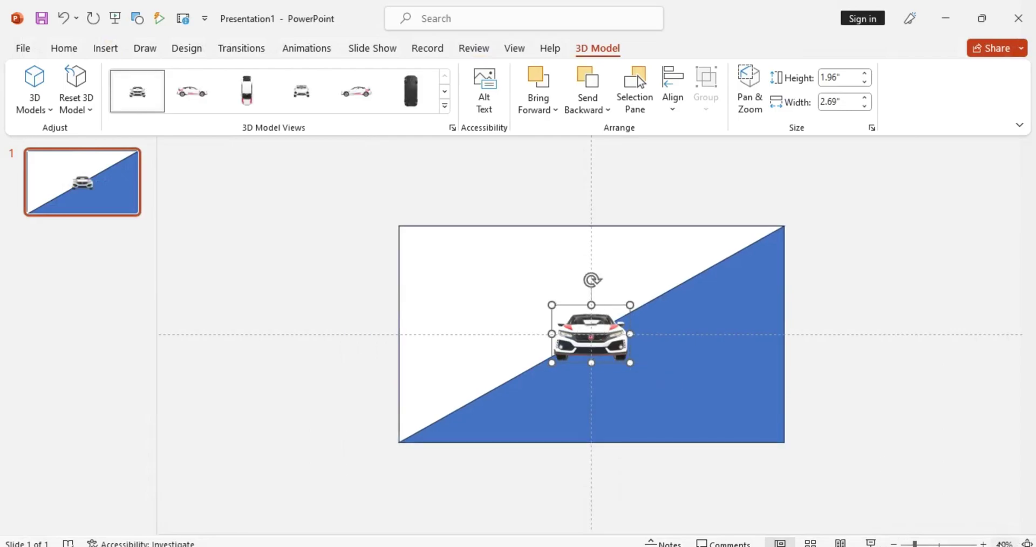
scroll(592, 334, up, 3)
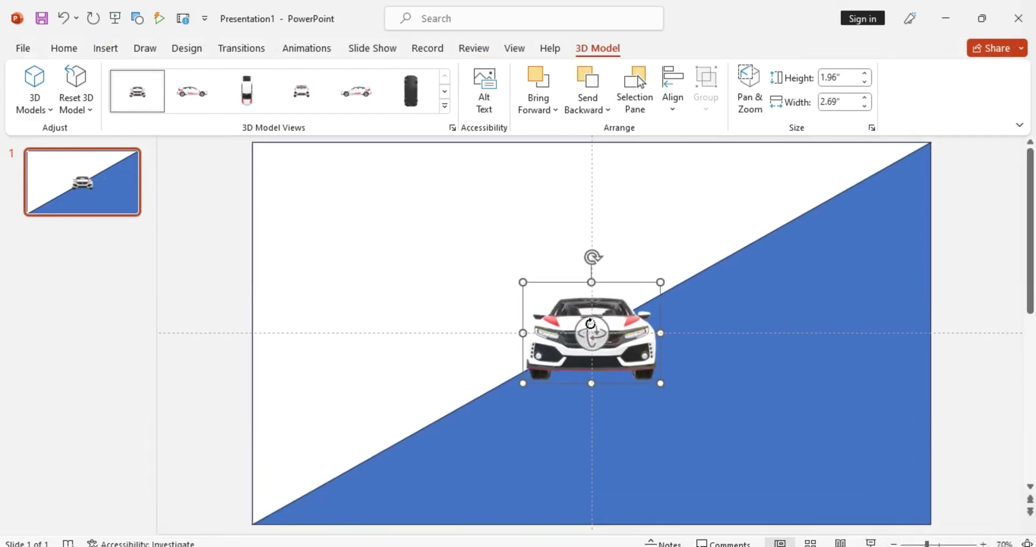
drag(590, 324, 614, 301)
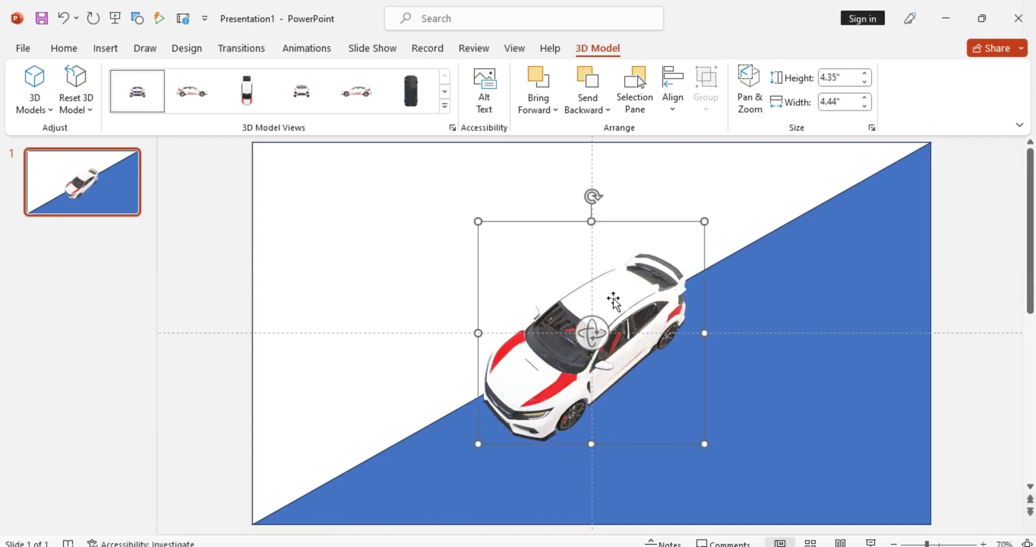
drag(704, 221, 786, 143)
drag(624, 351, 701, 415)
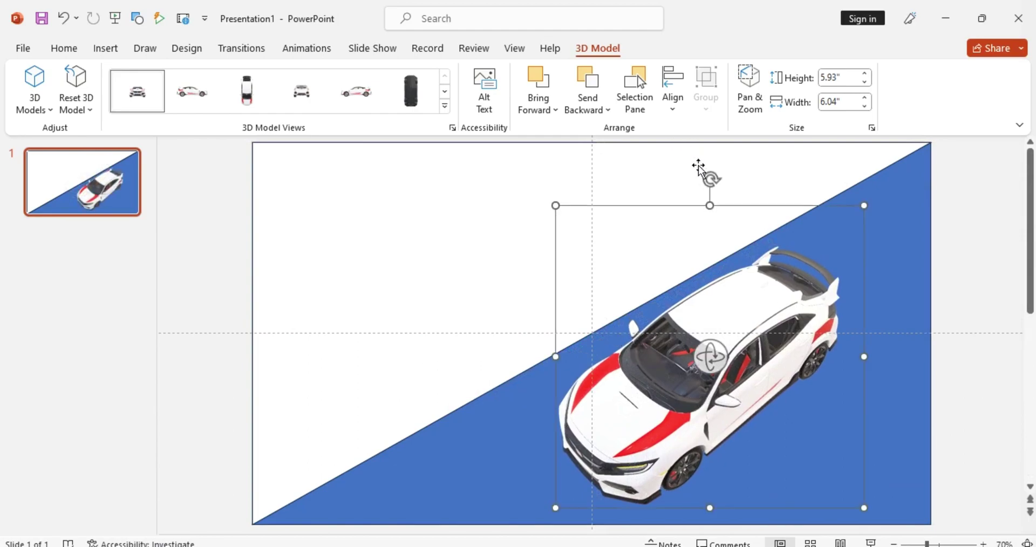
Tilt the car slightly clockwise, enlarge it to about 6.4 inches high and position it within the blue half of the slide
drag(710, 178, 747, 184)
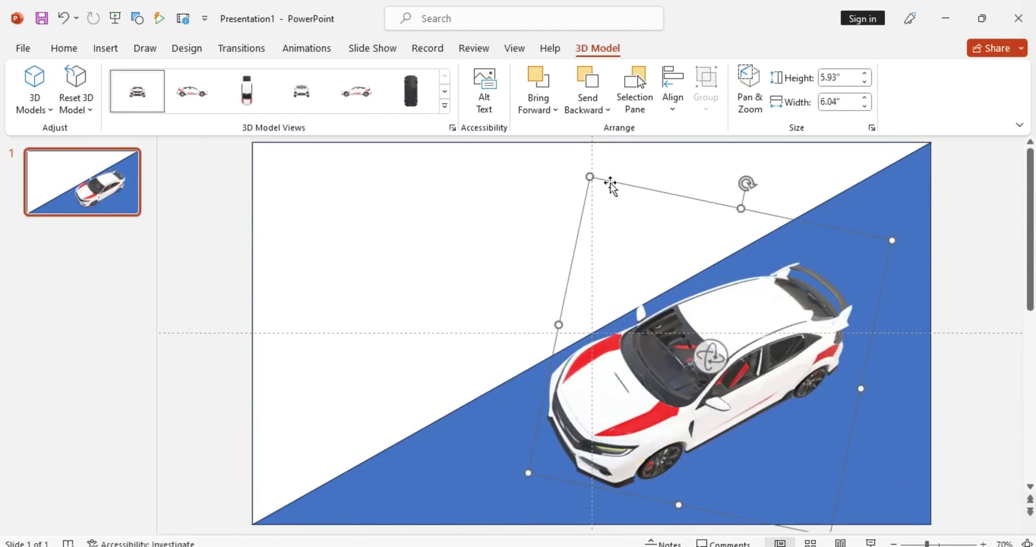
drag(591, 176, 550, 155)
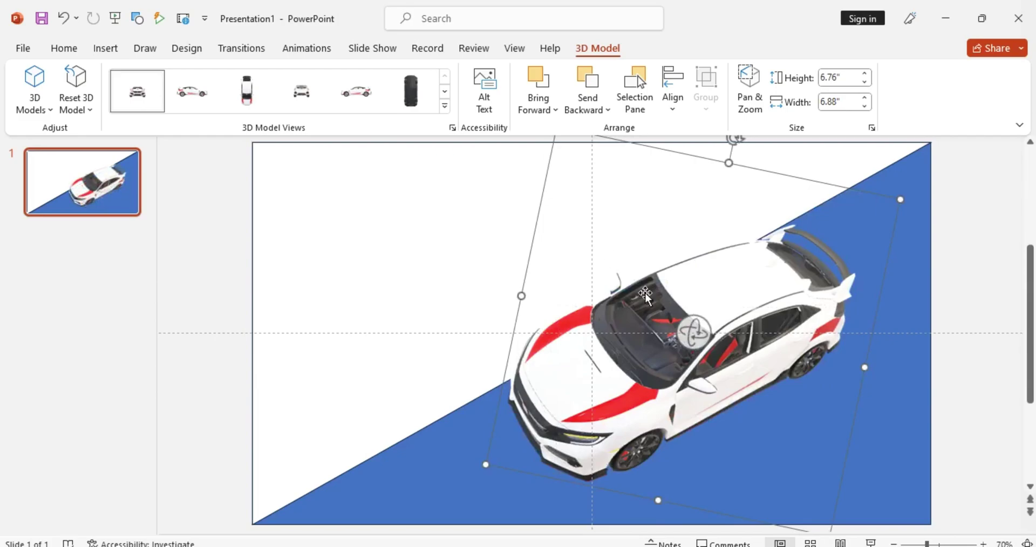
drag(681, 335, 761, 324)
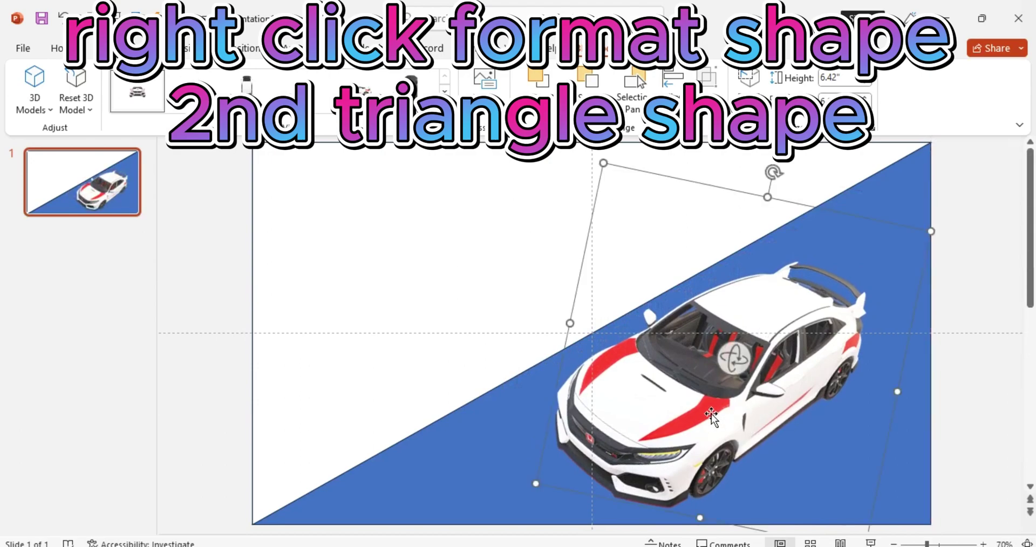
Fill the lower-right triangle with the red sampled from the car's hood stripe using the Eyedropper, and close the formatting options
click(902, 458)
right_click(902, 457)
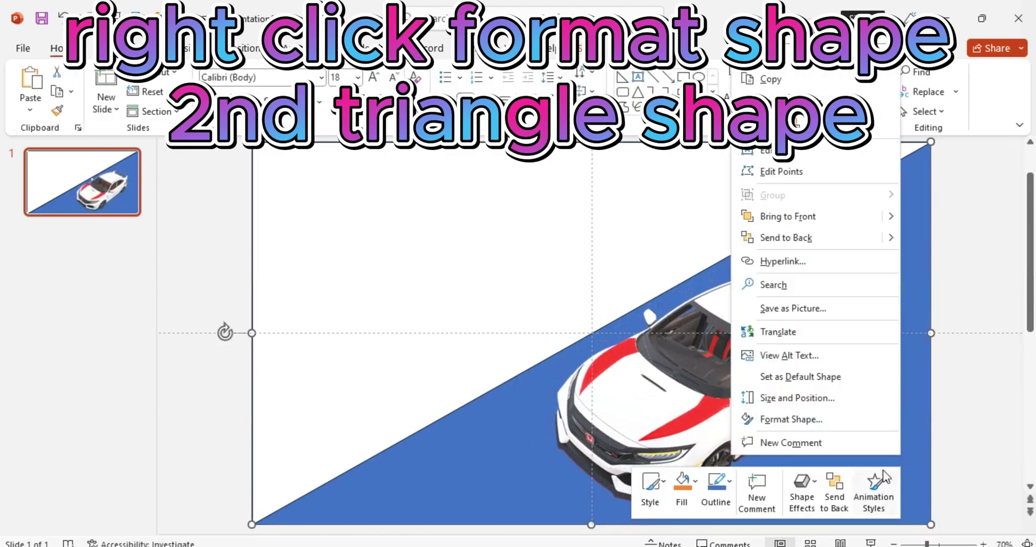
click(804, 403)
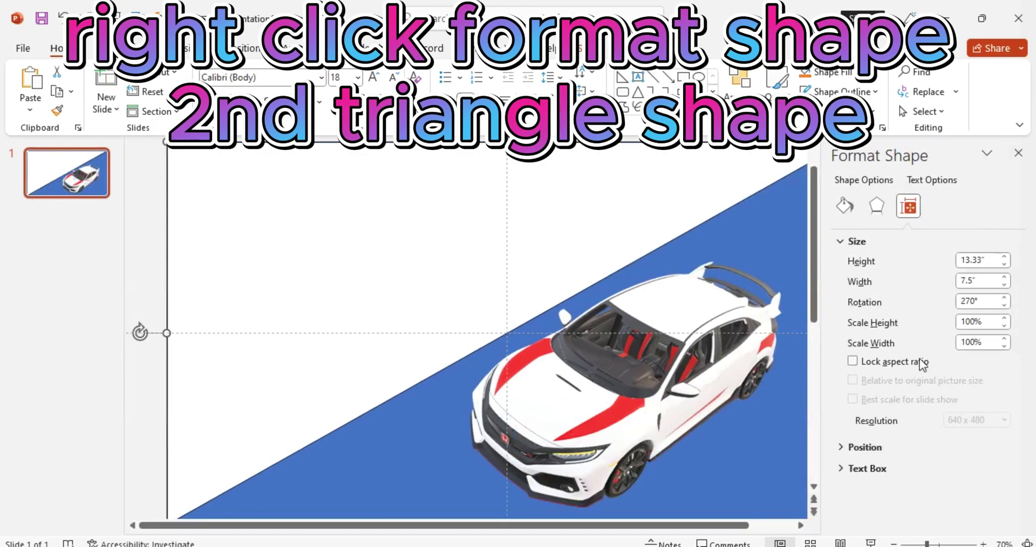
click(847, 213)
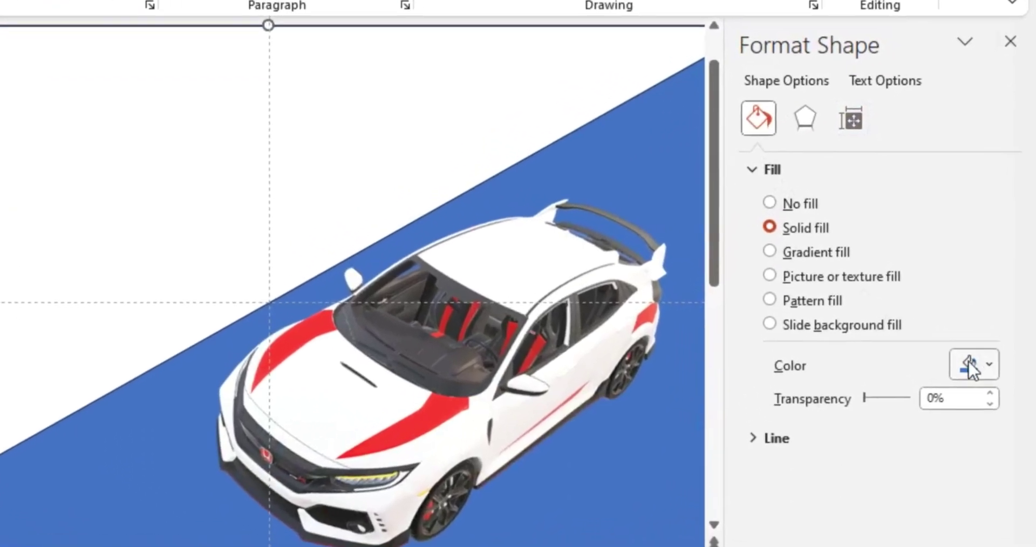
click(976, 367)
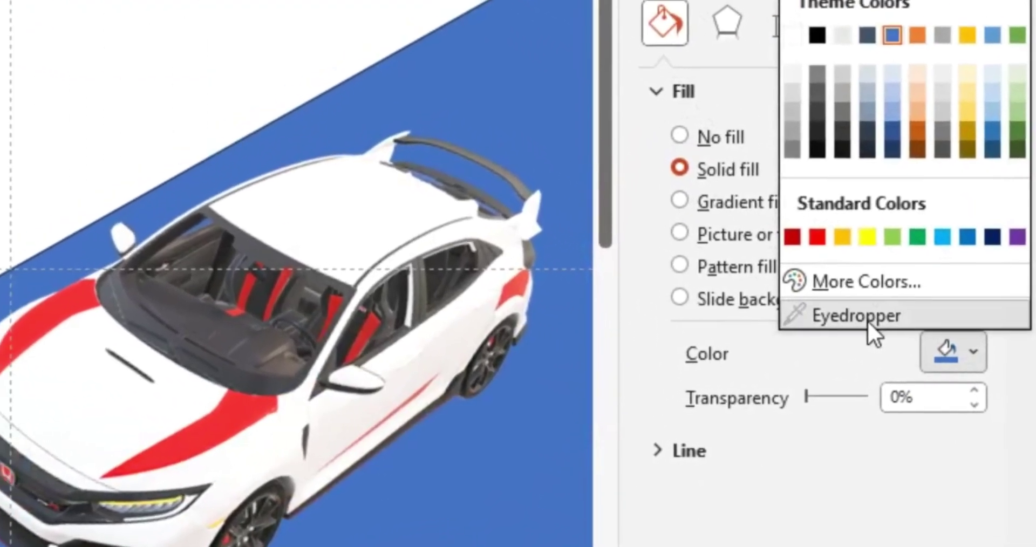
click(869, 319)
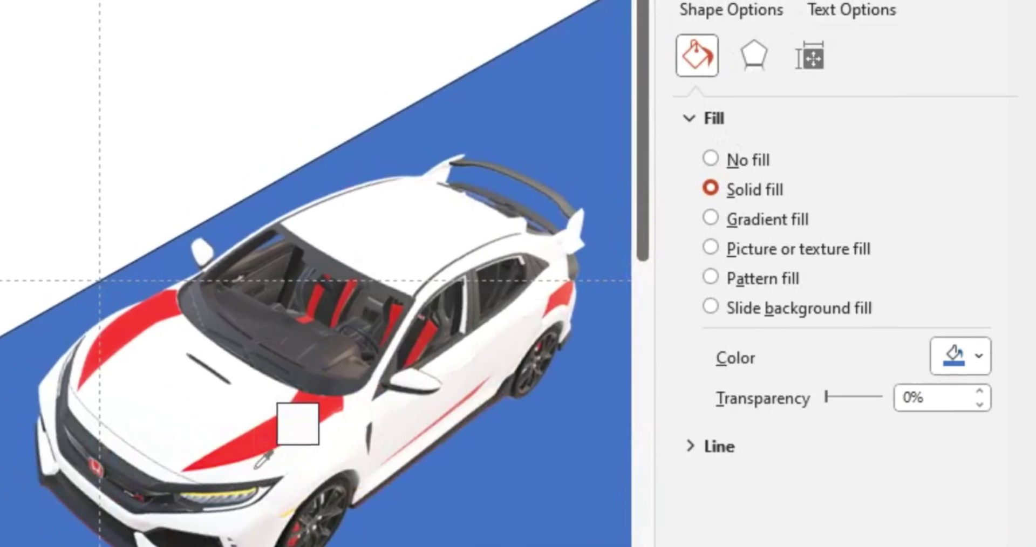
click(266, 434)
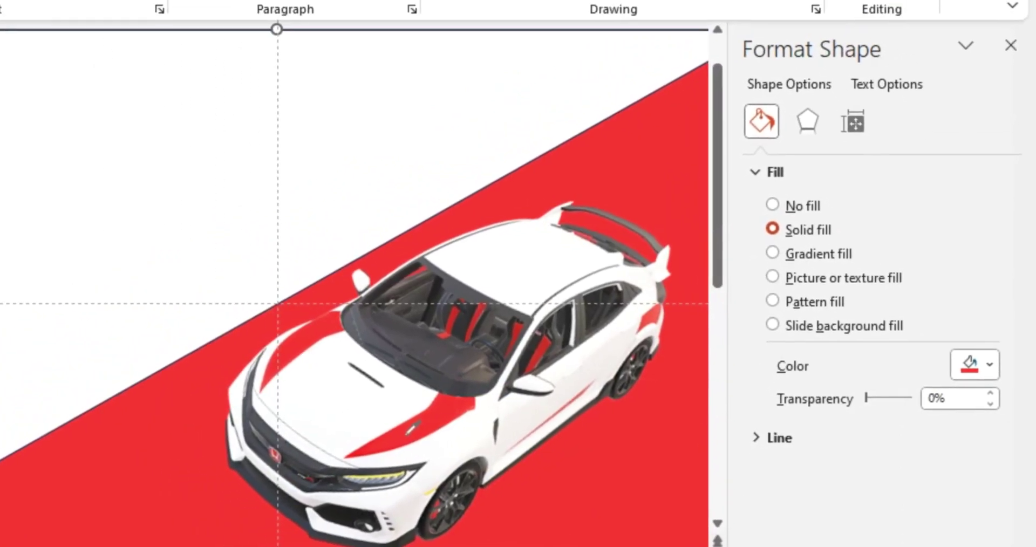
click(1011, 45)
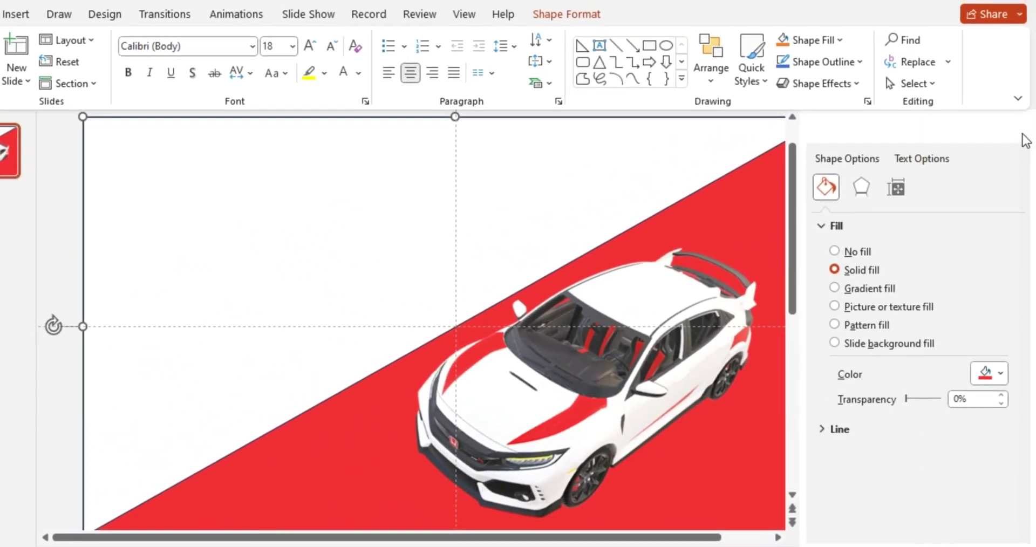
Widen the car model's frame slightly towards the right edge of the slide, shifting the car further into the red triangle
click(681, 382)
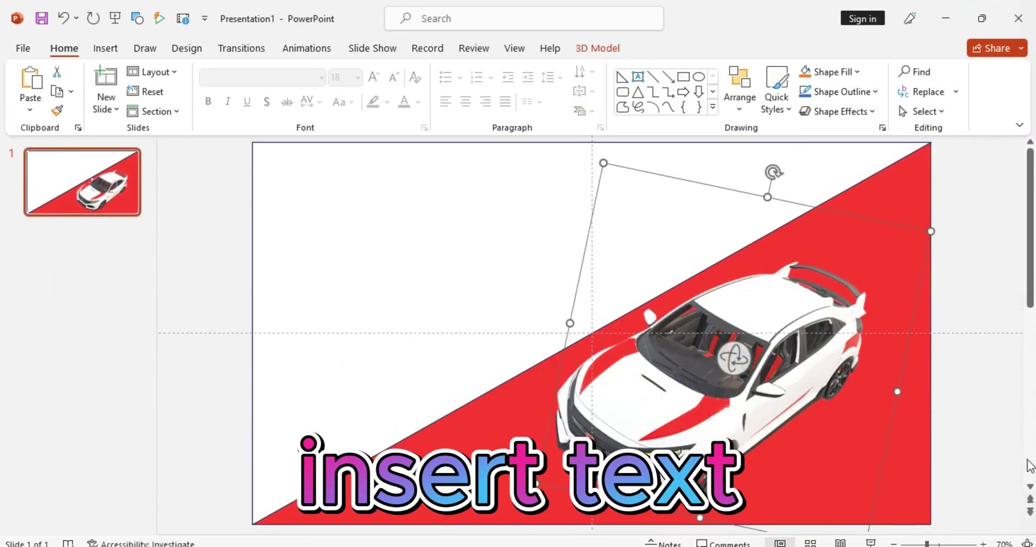
drag(898, 393, 933, 399)
Add a text box in the white upper-left area reading "2023 Honda Civic Type R" in bold 96 pt Beking, with "Type R" in red
click(105, 48)
click(681, 92)
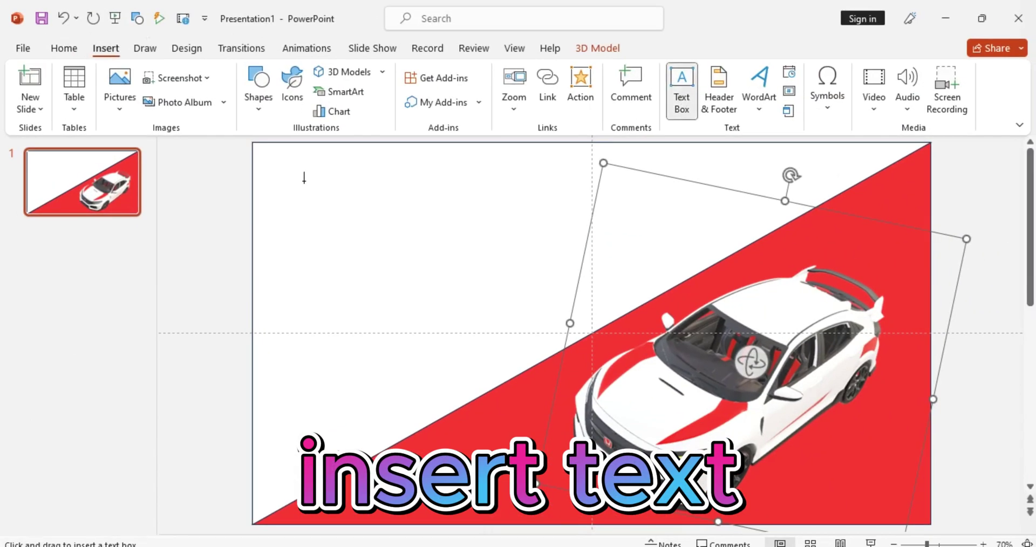
drag(422, 265, 464, 274)
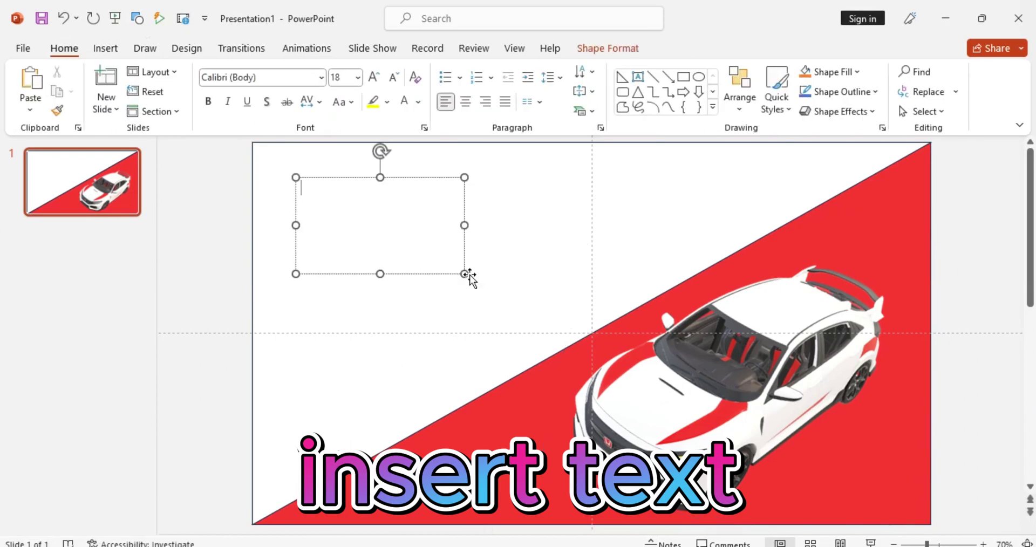
text(2023 HONDA Civic Type R)
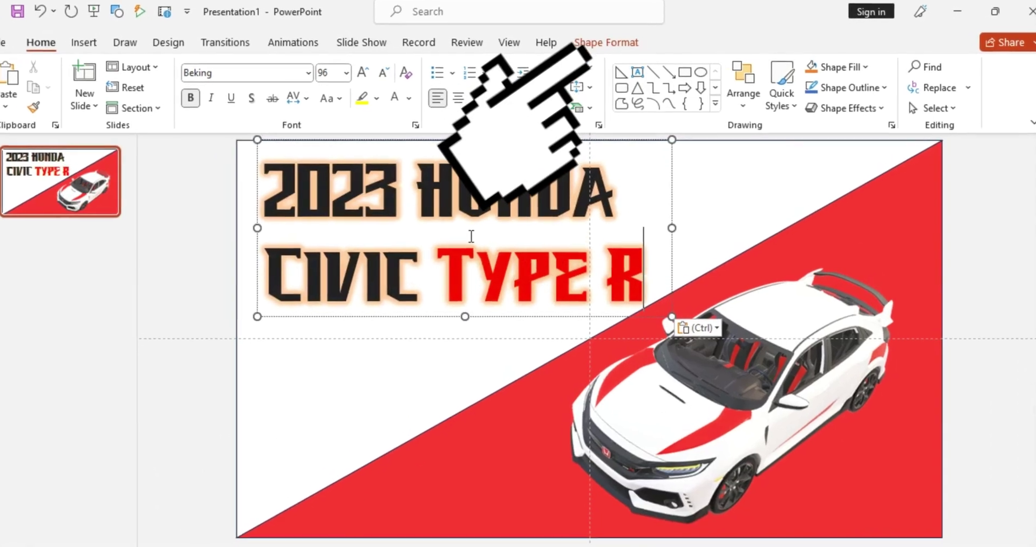
Apply the orange glow variation from the second row to the whole title text and deselect it
key(ctrl+a)
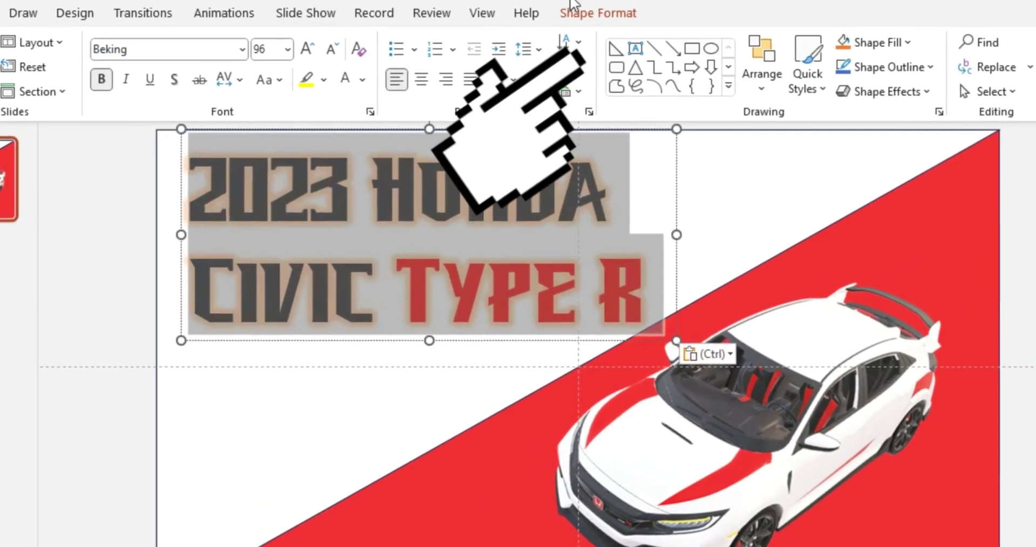
click(578, 31)
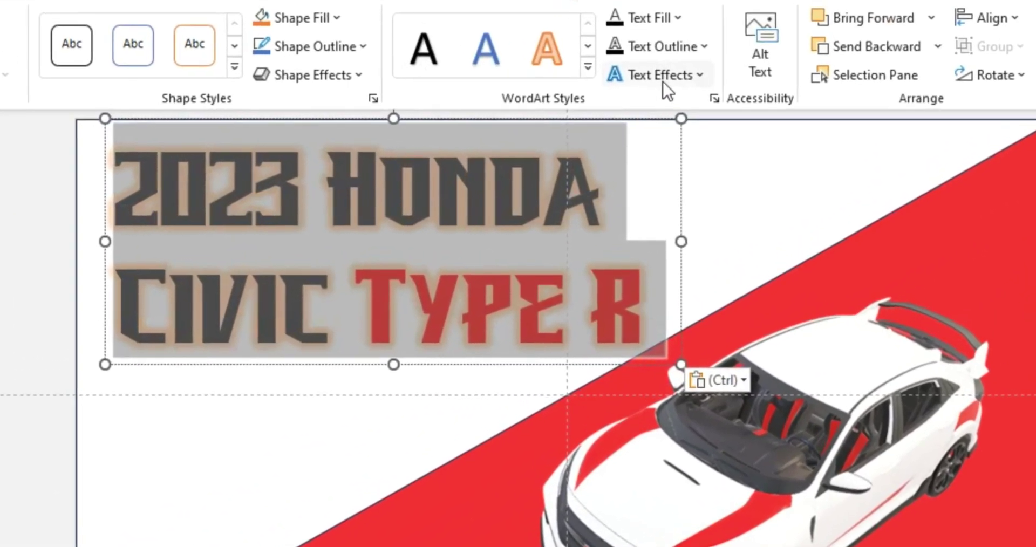
click(697, 86)
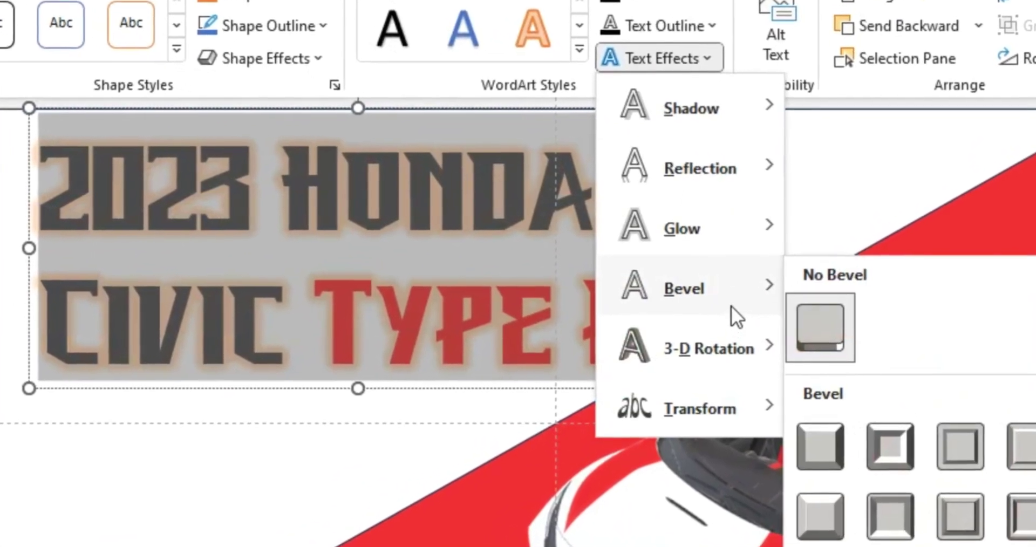
mouse_move(717, 235)
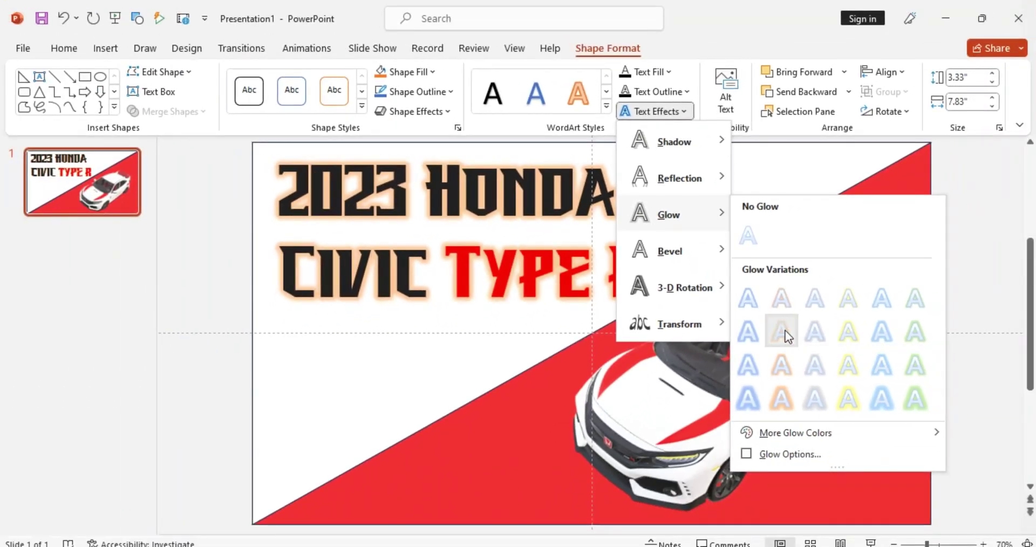
click(786, 330)
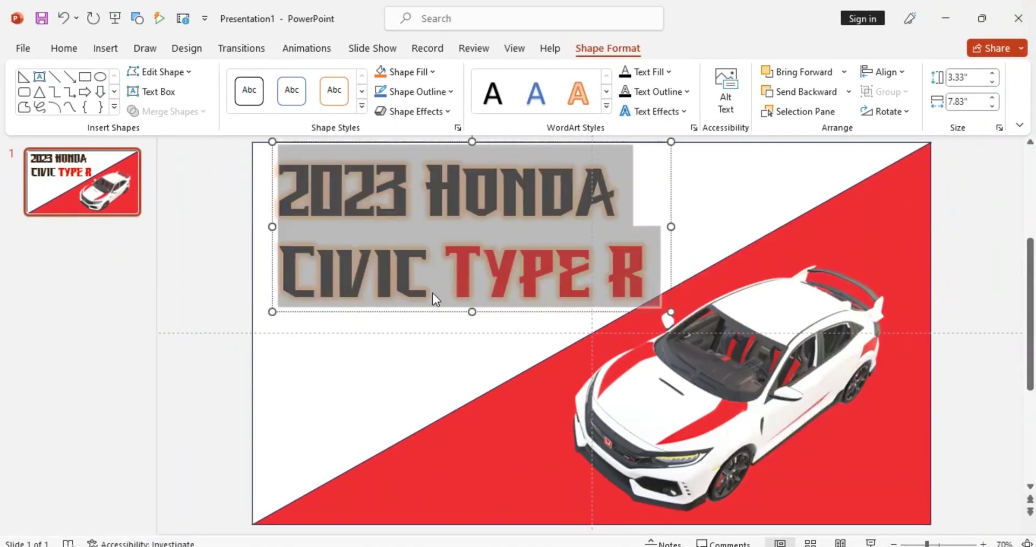
click(188, 283)
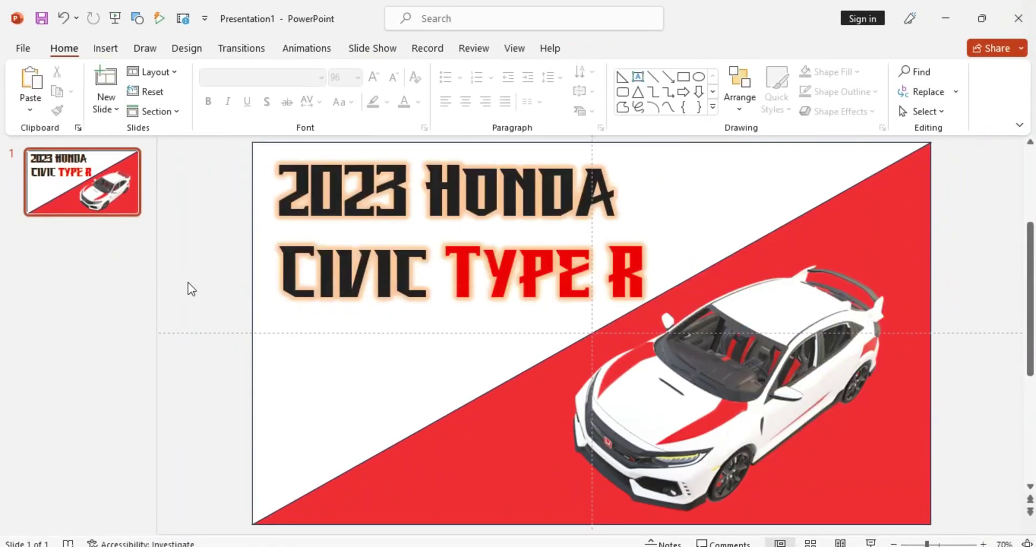
Insert the Honda logo picture pngegg (2).png from the Downloads folder on this device
click(106, 48)
click(116, 102)
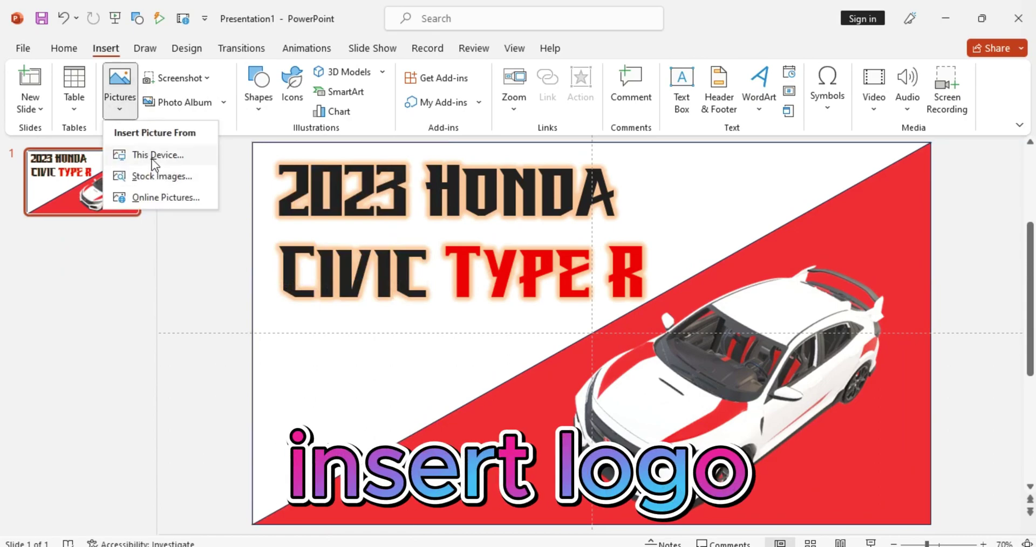
click(152, 157)
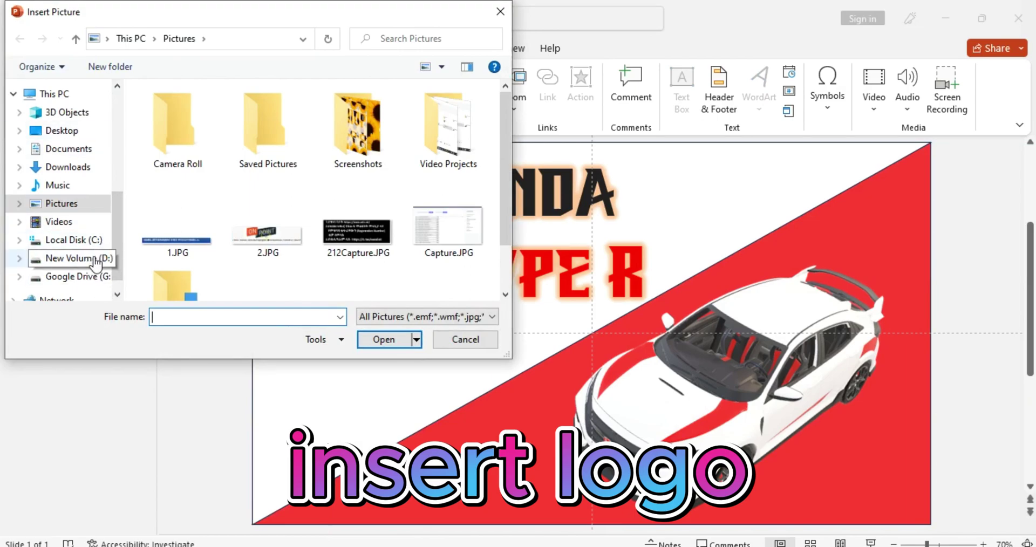
click(96, 264)
click(161, 241)
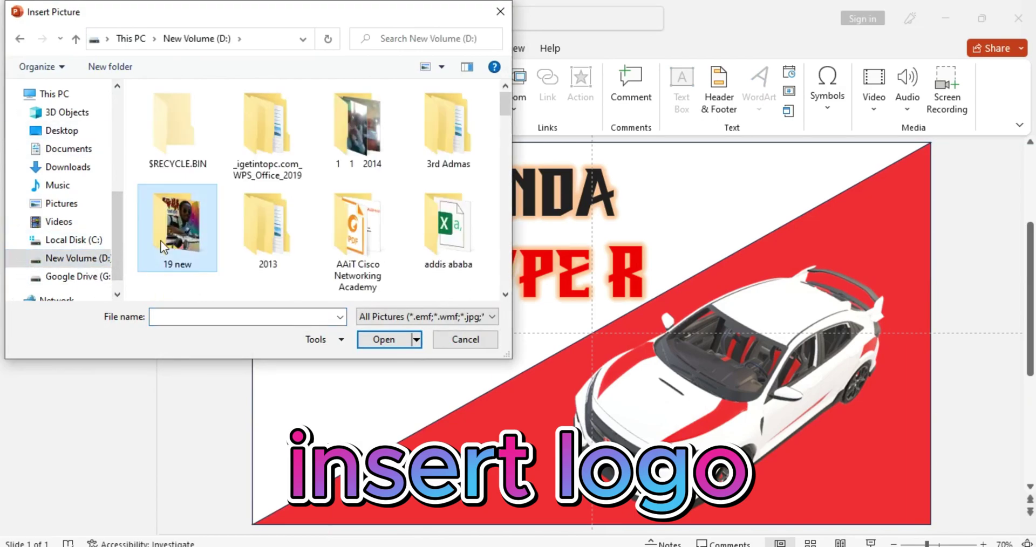
click(87, 168)
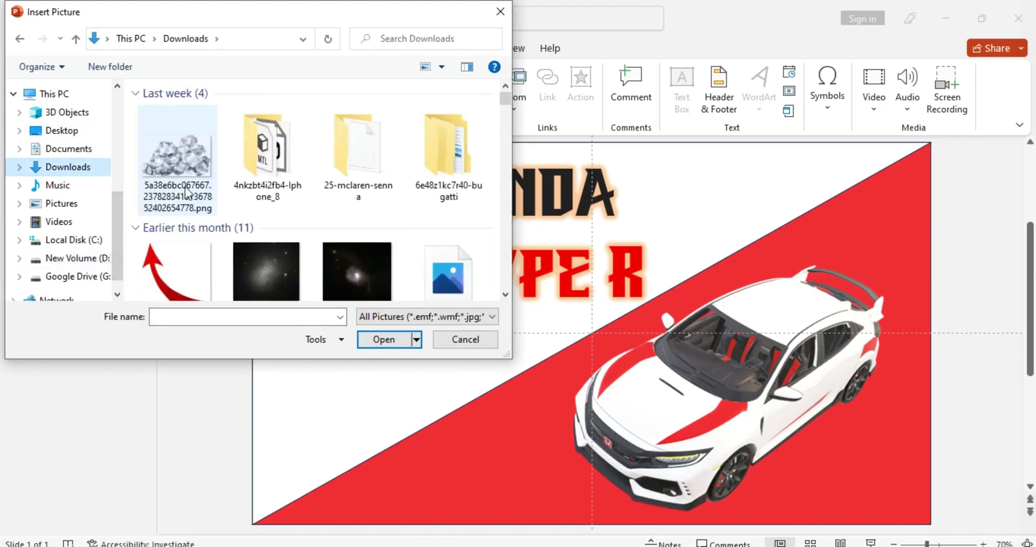
click(246, 166)
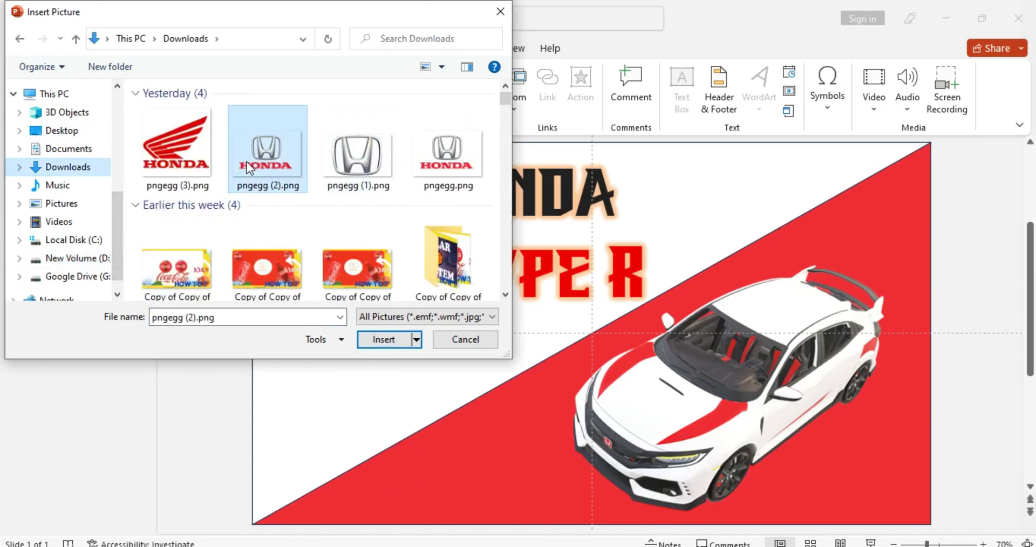
click(378, 340)
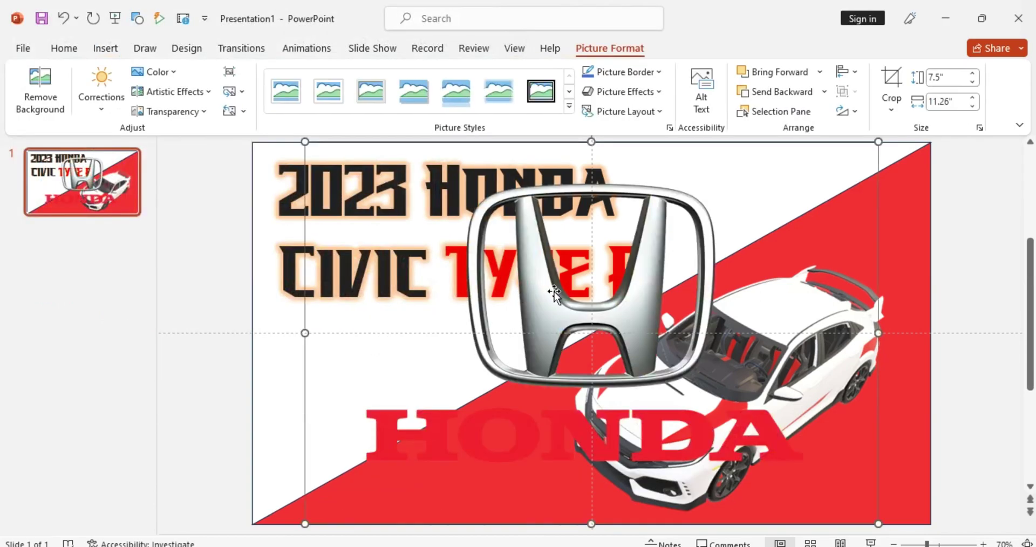
Shrink the Honda logo to about 2.81 by 4.22 inches and place it in the white area below the title's word "Civic"
drag(305, 523, 664, 286)
drag(784, 184, 393, 332)
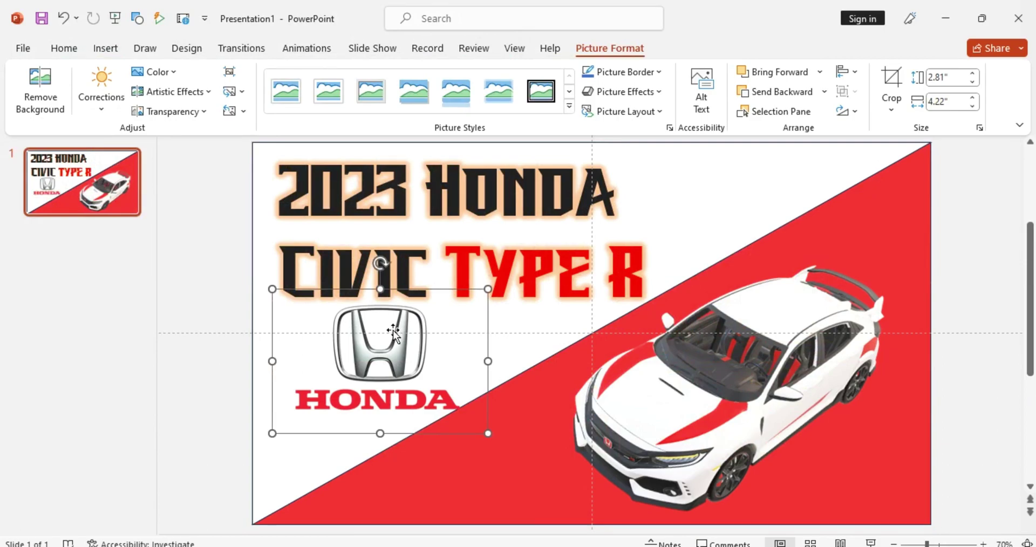
Duplicate the finished Honda Civic slide as slide 2
click(78, 299)
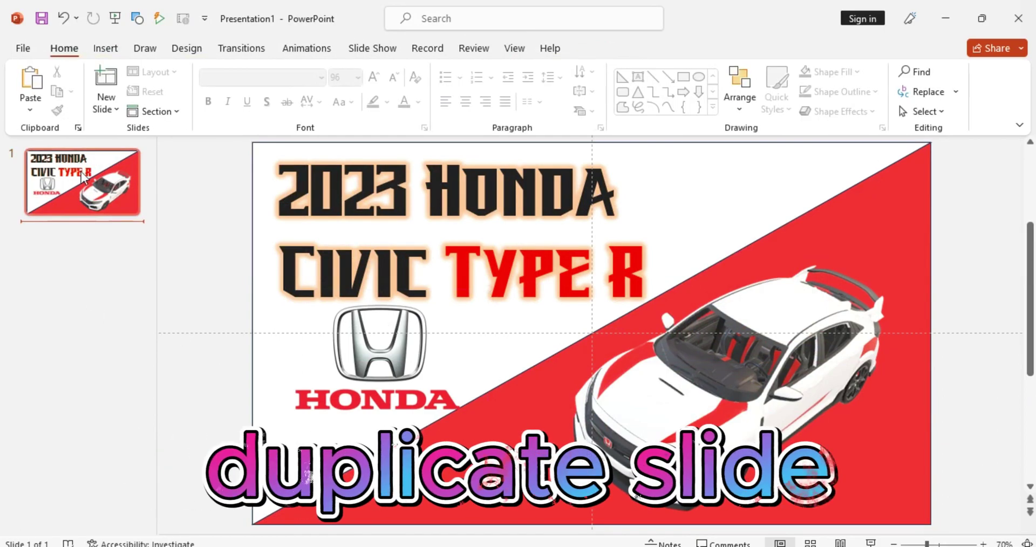
right_click(82, 179)
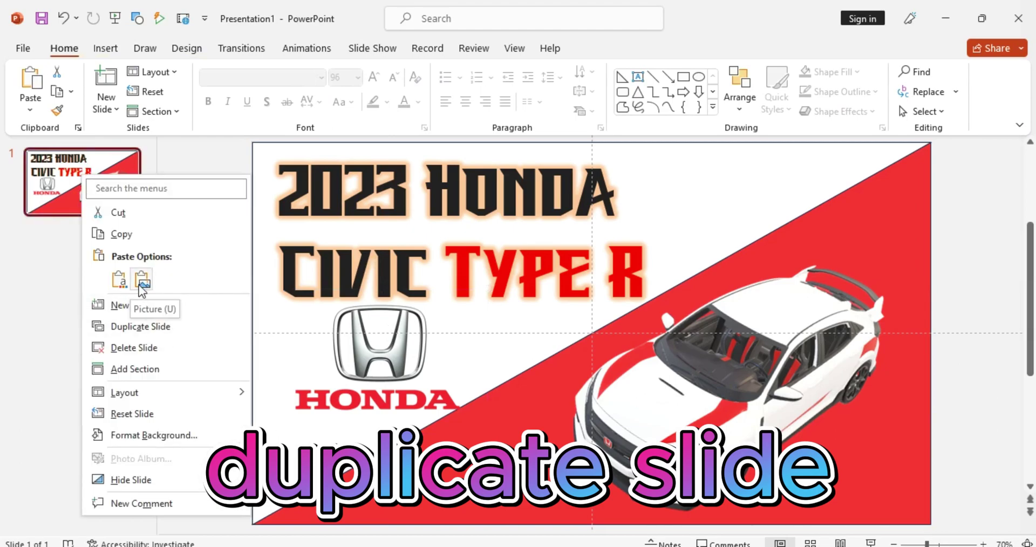
click(131, 325)
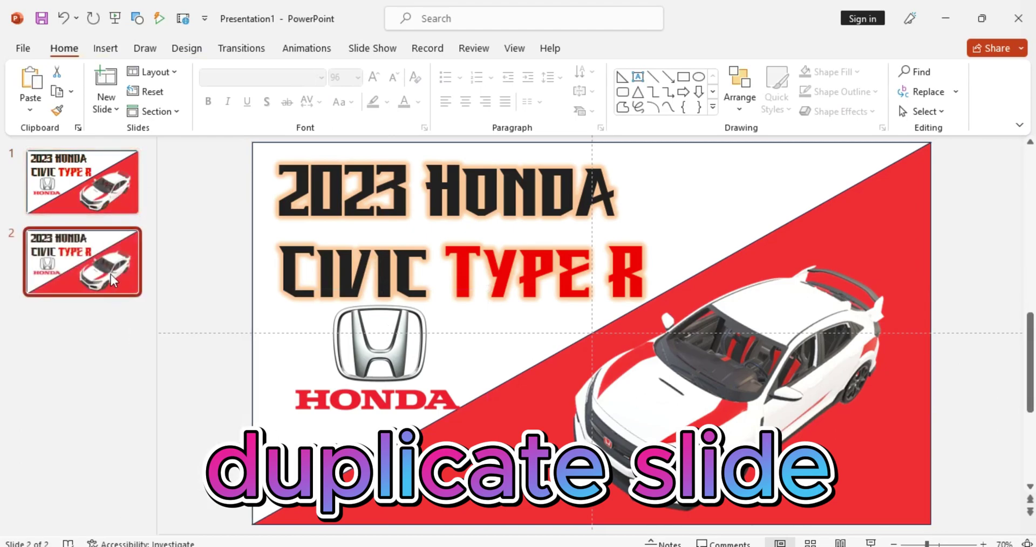